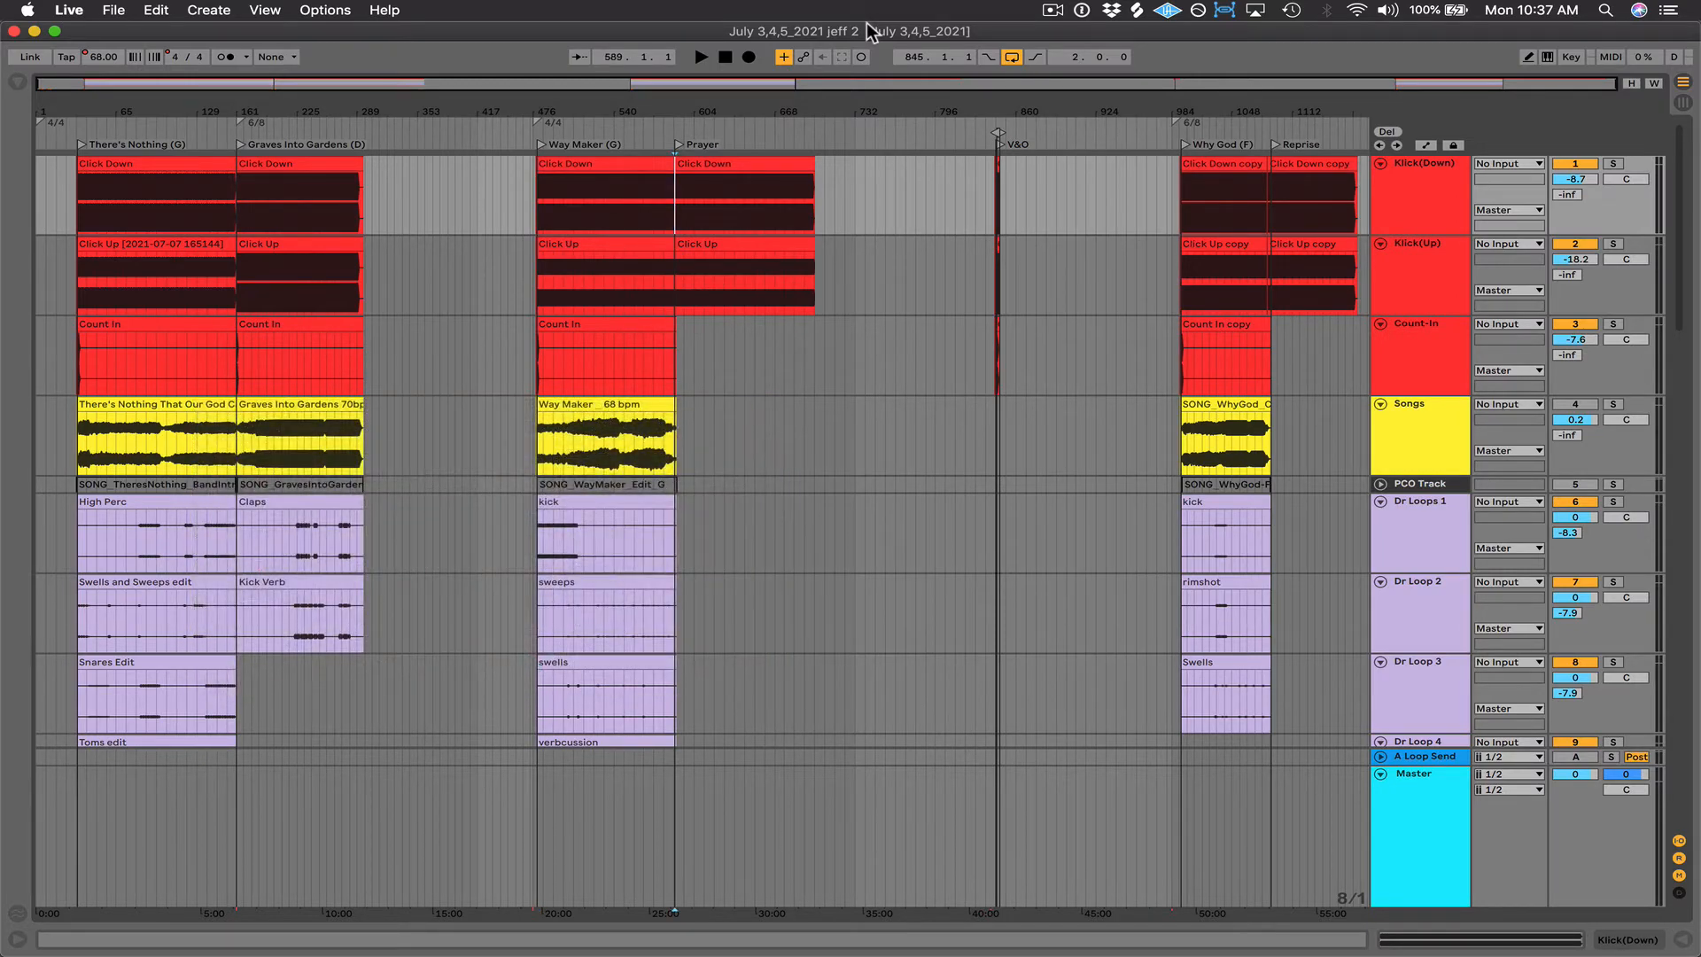
# Step: Jump in turn to the There's Nothing (G), Graves Into Gardens (D), Way Maker (G) and Prayer locators
pyautogui.press('1')
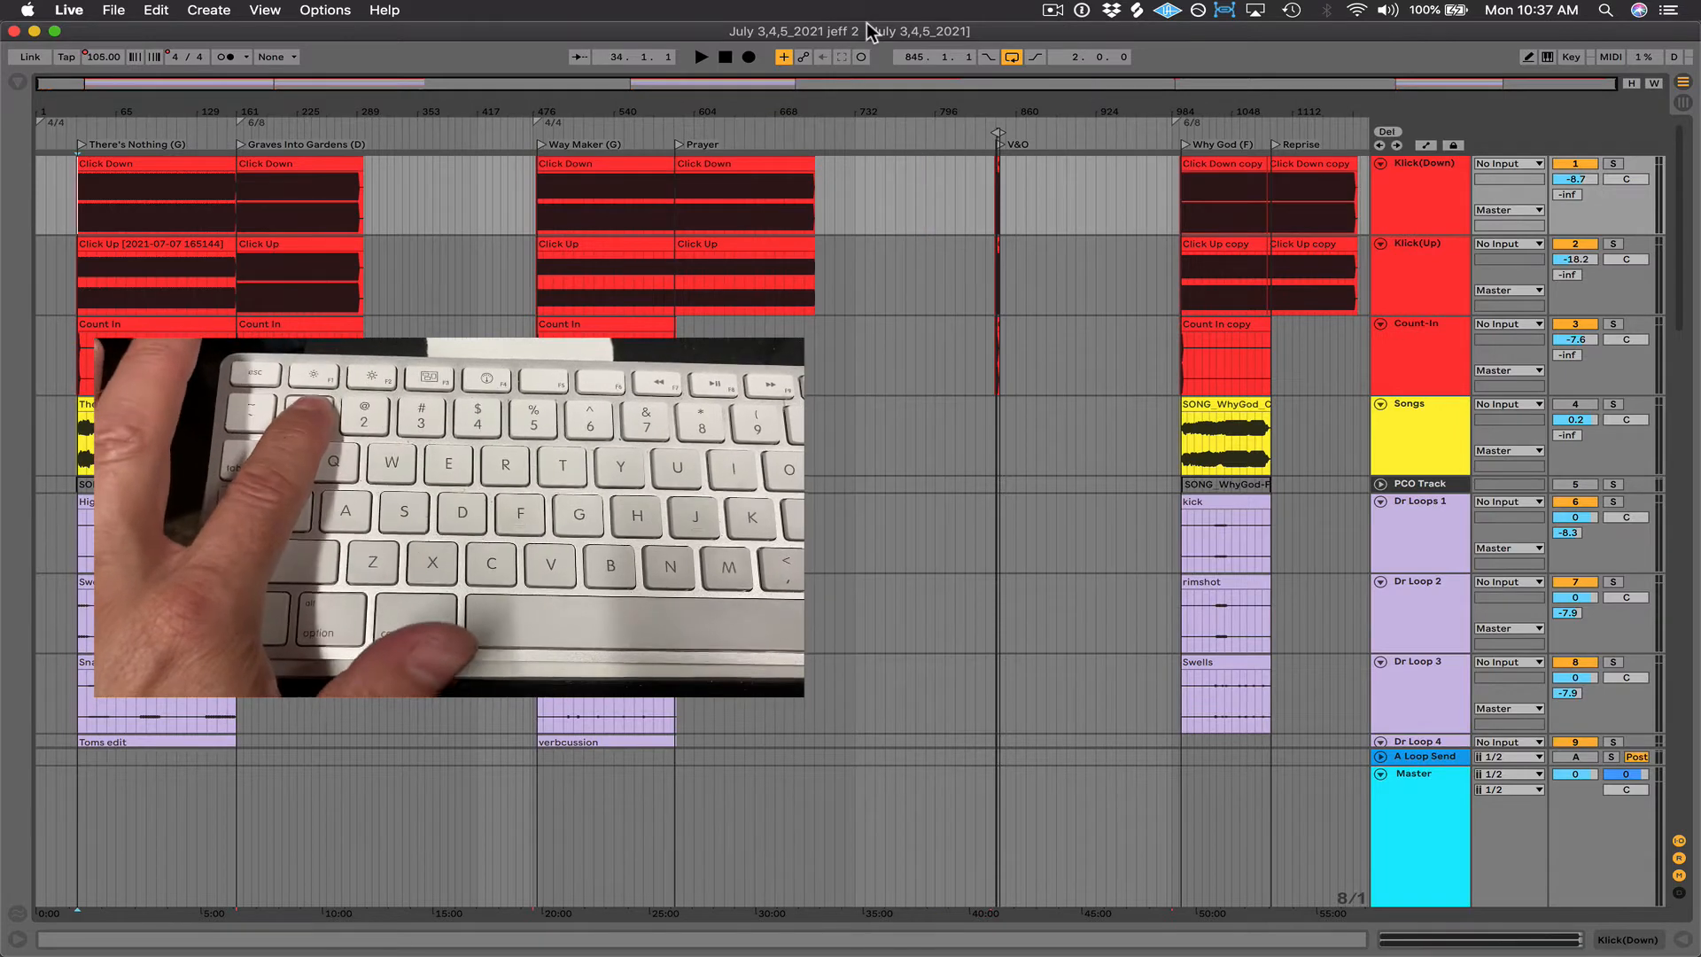
pyautogui.press('2')
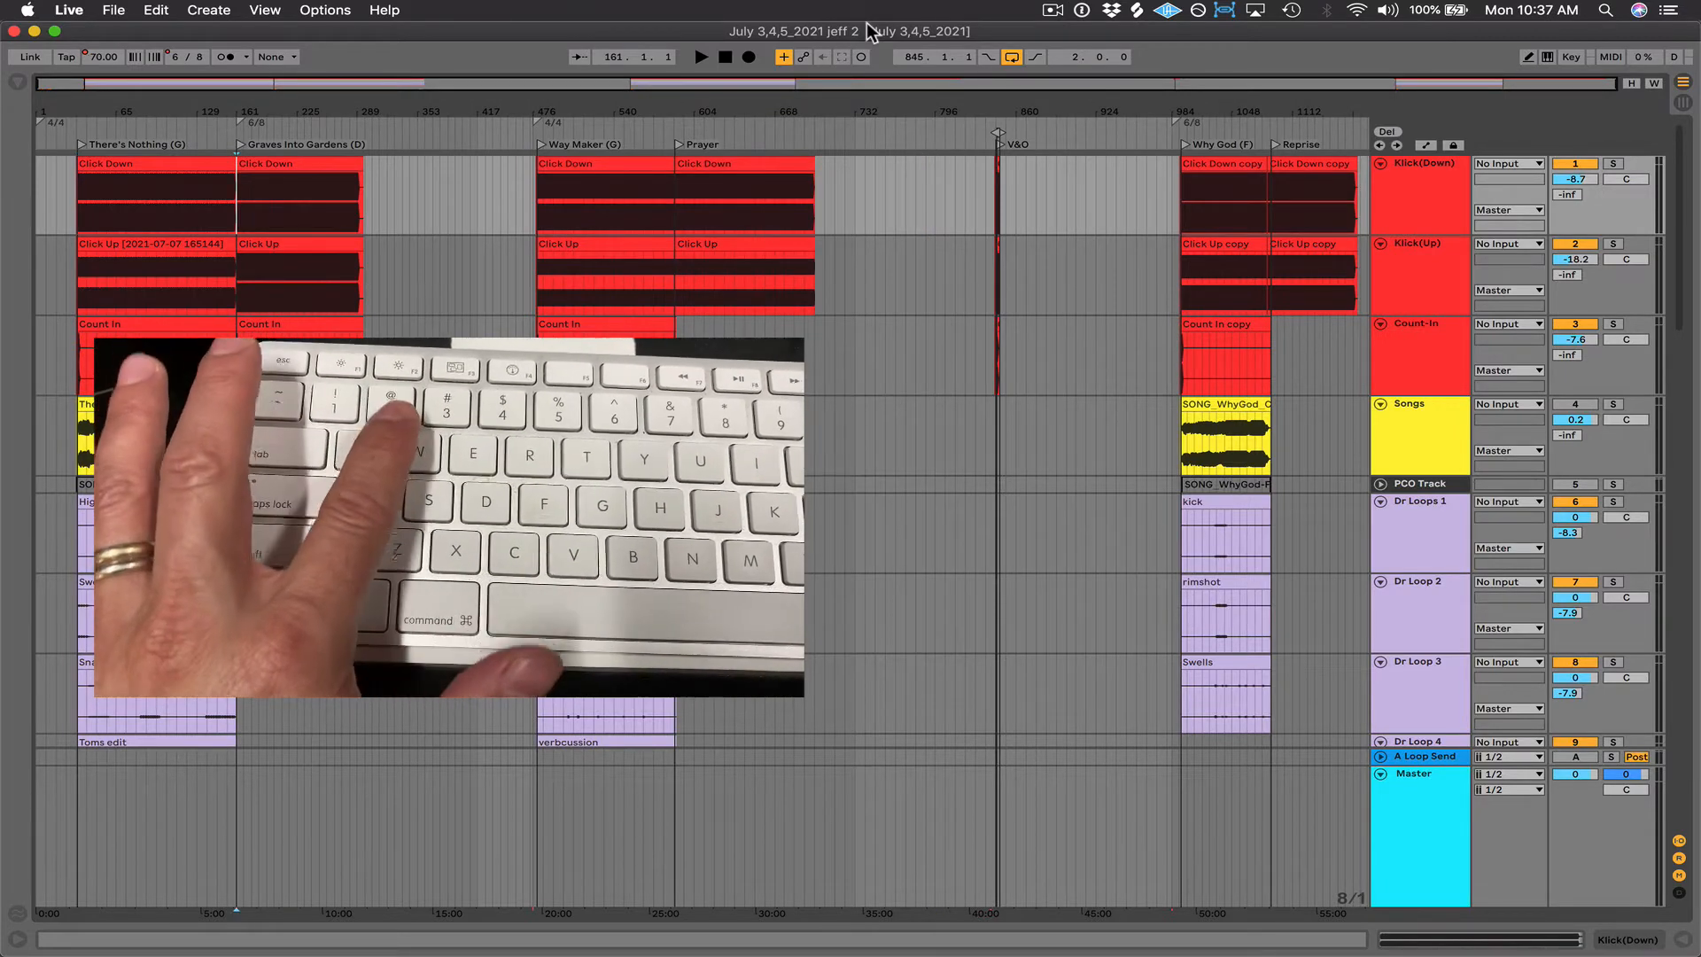
pyautogui.press('3')
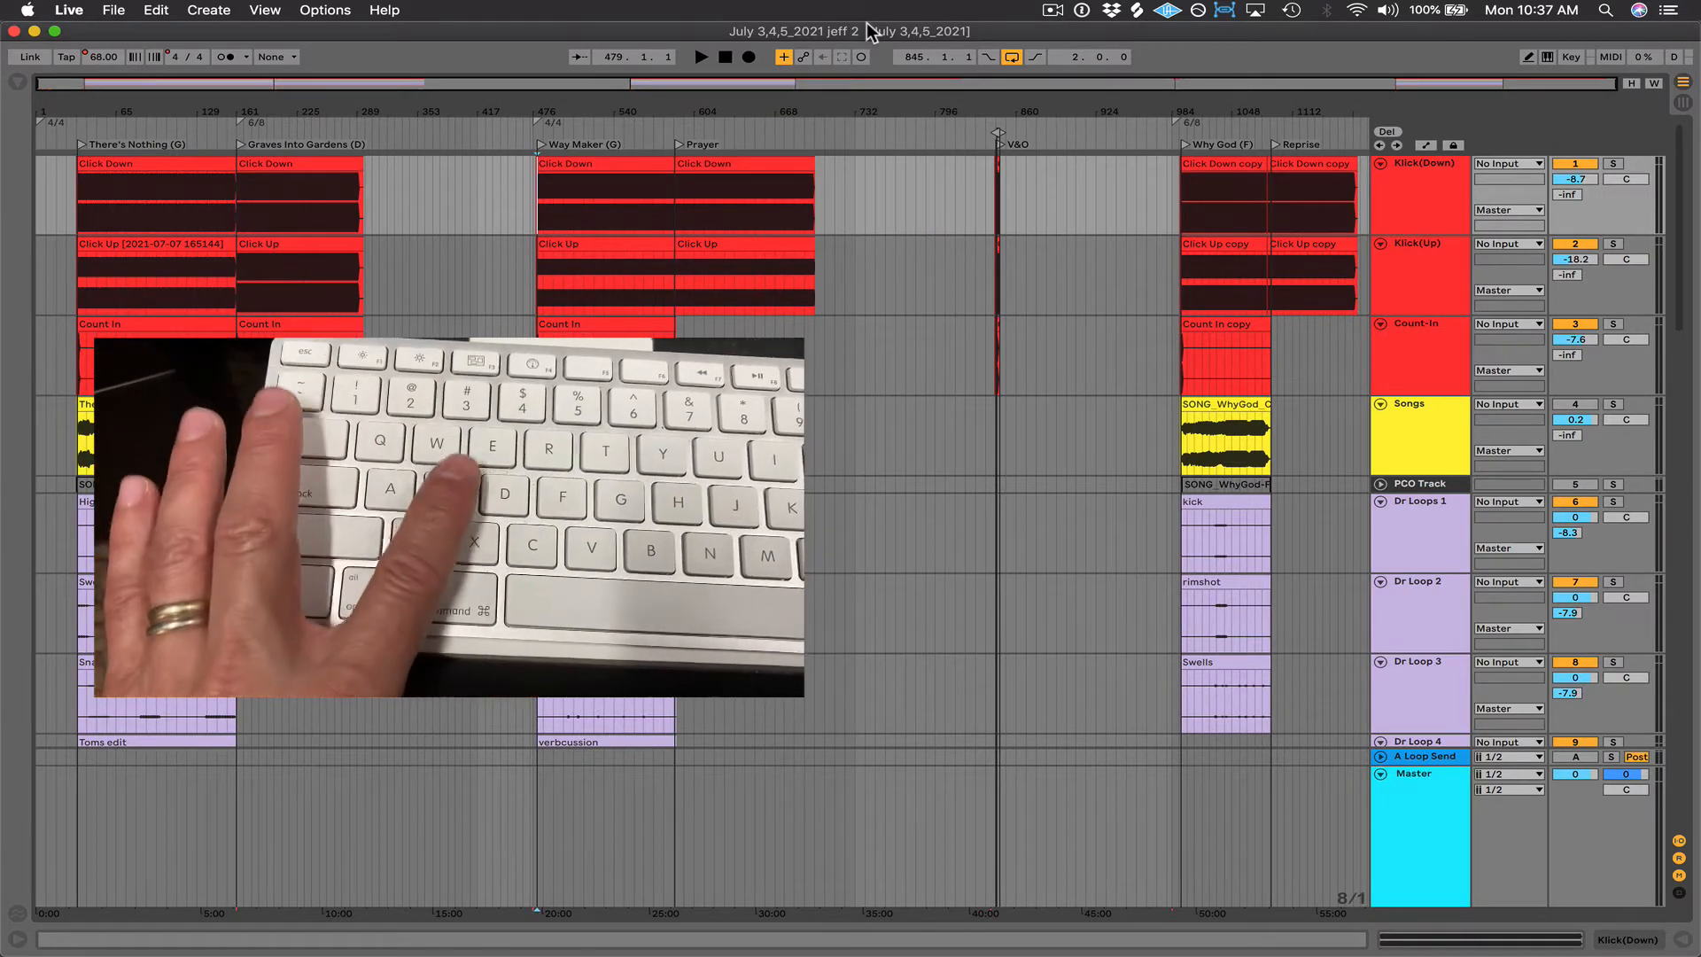
pyautogui.press('4')
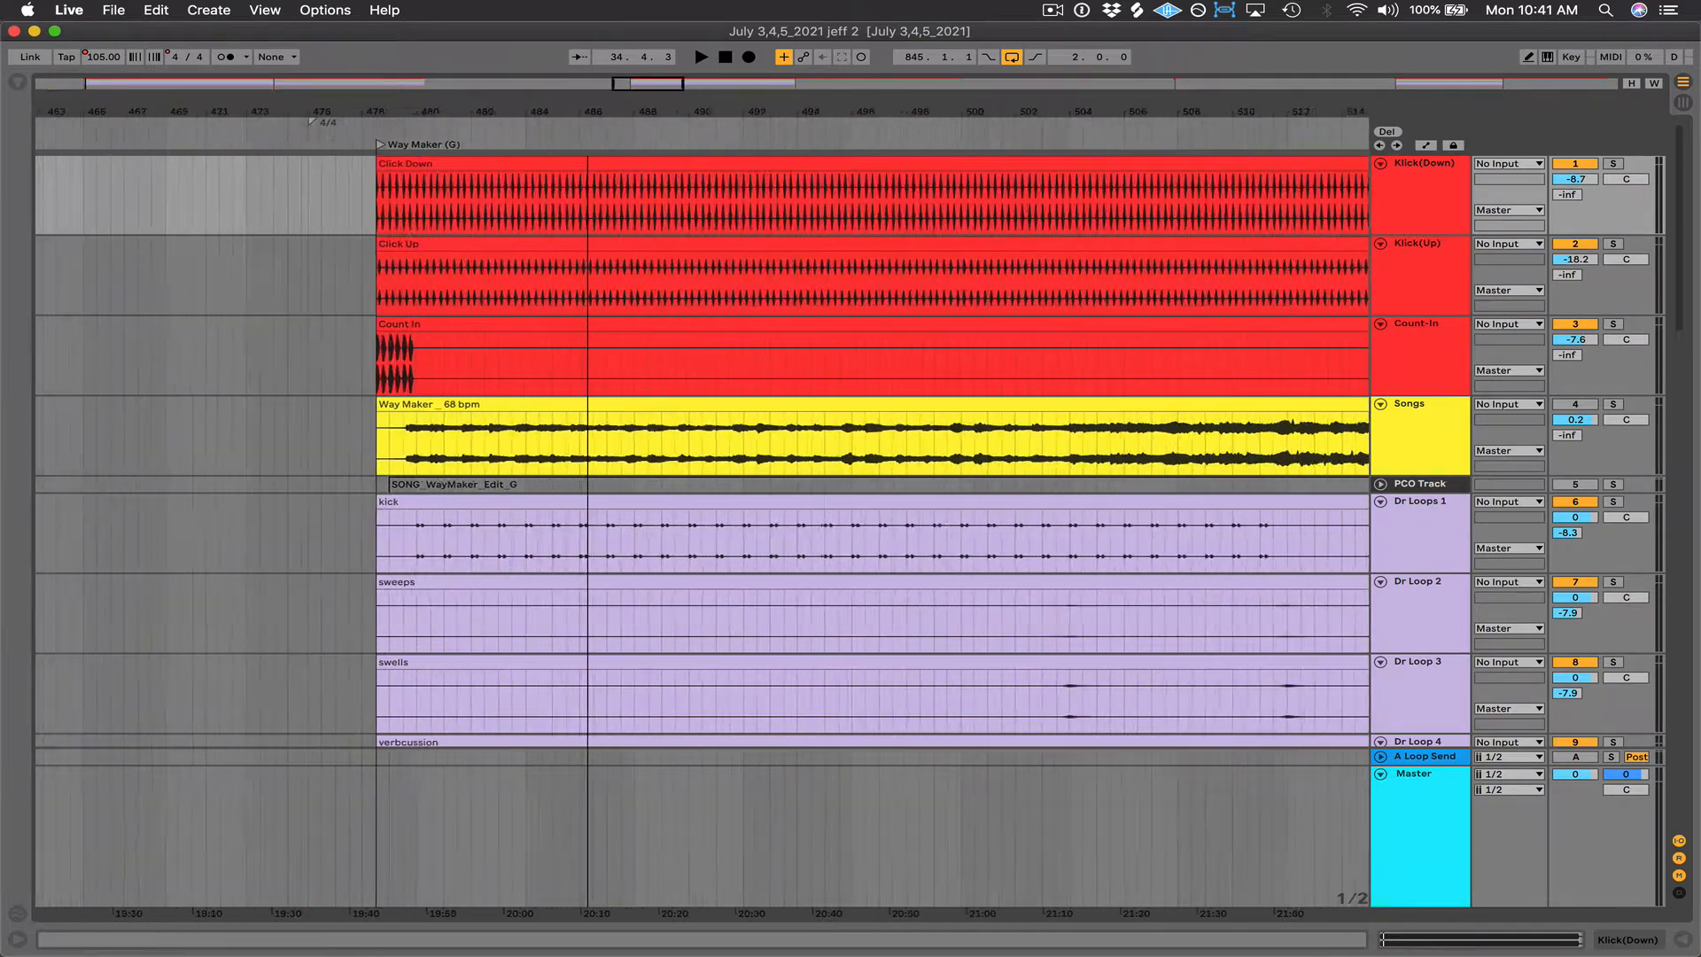
# Step: Cue the Way Maker (G) locator at bar 479 and play the song from there
pyautogui.moveTo(588, 112); pyautogui.dragTo(744, 151)
pyautogui.moveTo(304, 110)
pyautogui.mouseDown()
pyautogui.moveTo(381, 168)
pyautogui.moveTo(522, 168)
pyautogui.moveTo(535, 149)
pyautogui.moveTo(586, 147)
pyautogui.mouseUp()
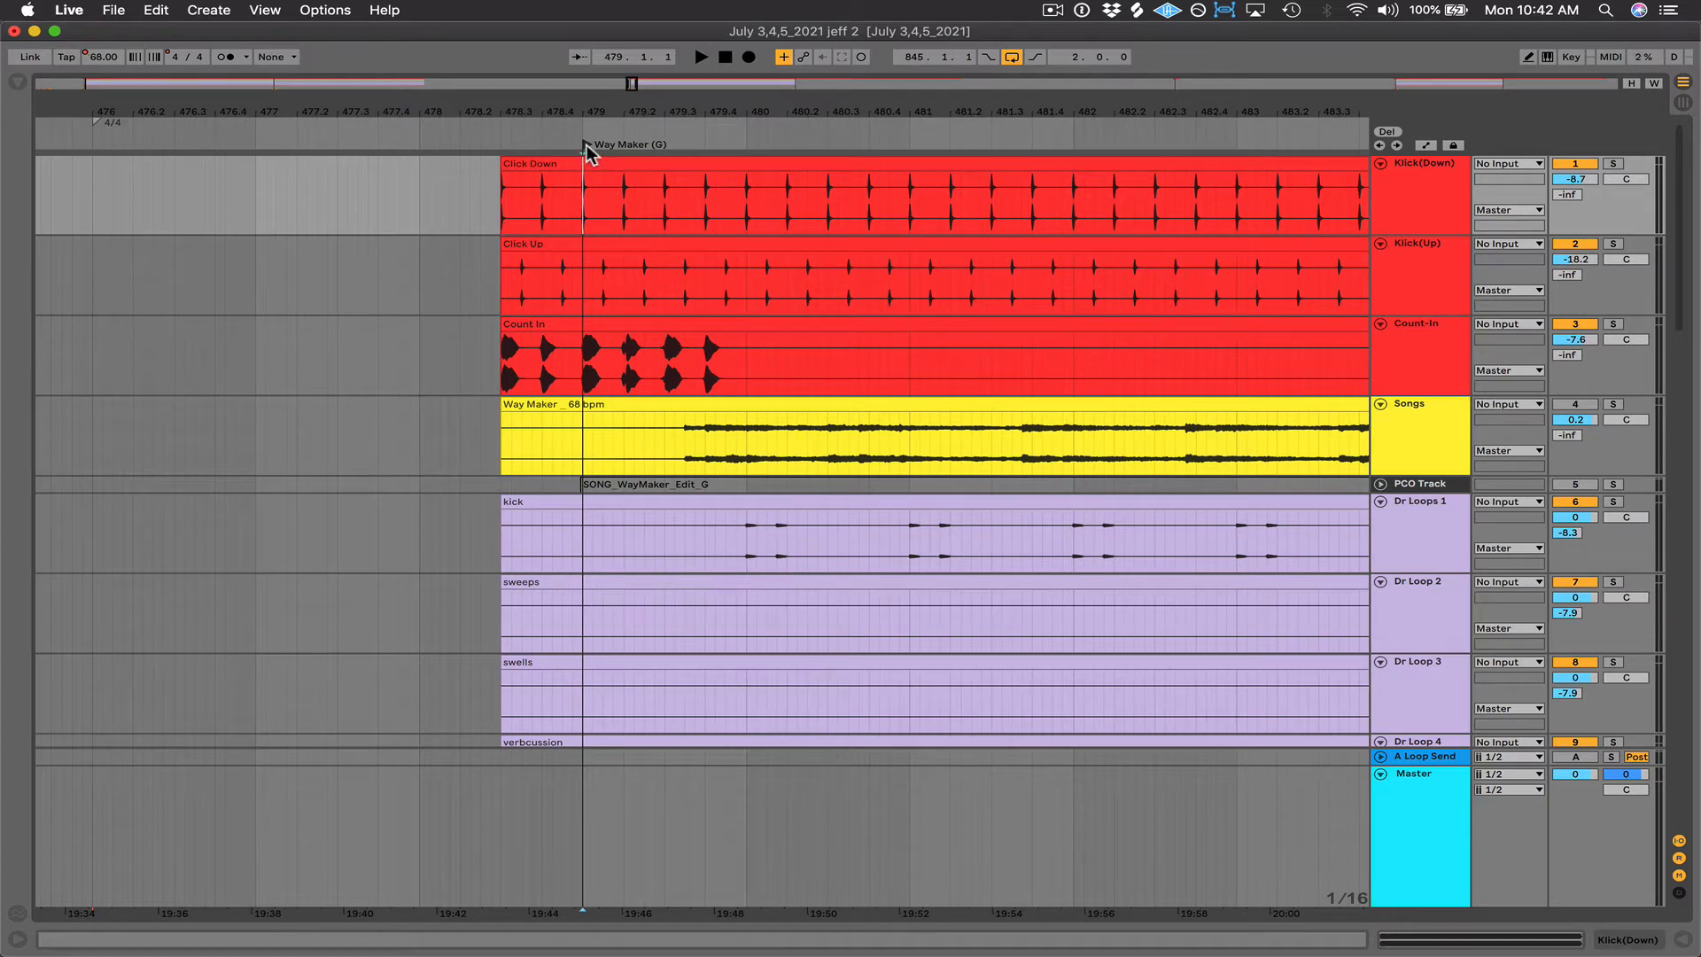
pyautogui.press('space')
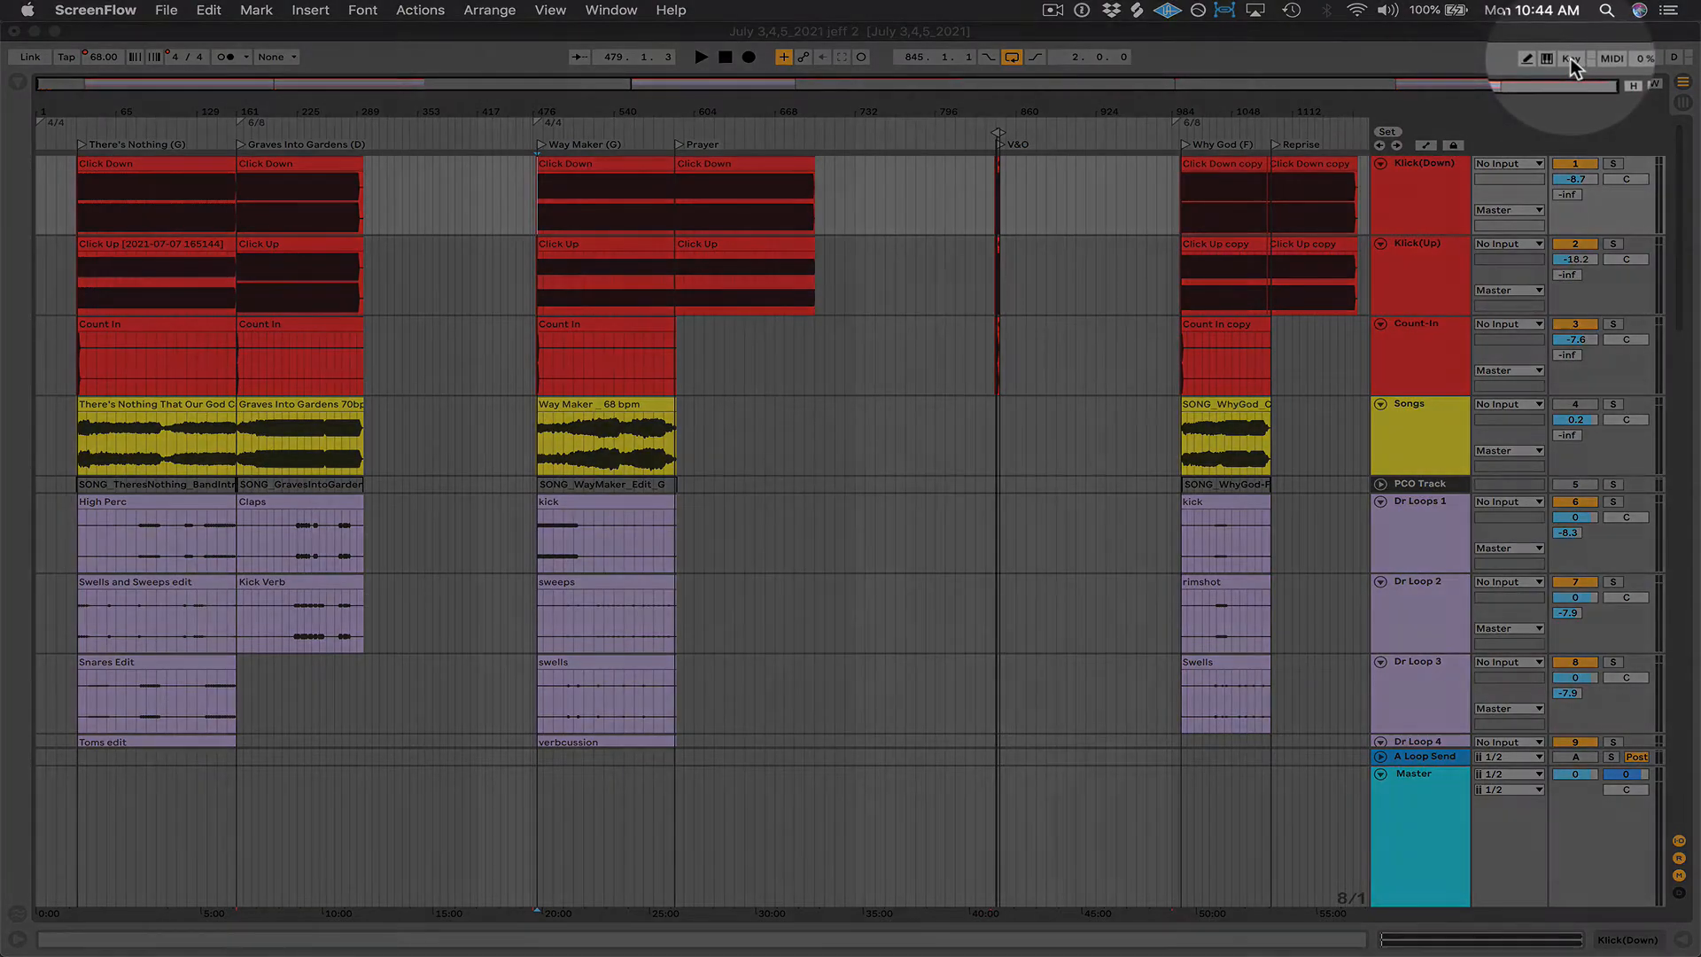
# Step: Examine the key mapping and MIDI mapping assignments of the song locators
pyautogui.click(1571, 58)
pyautogui.click(1571, 60)
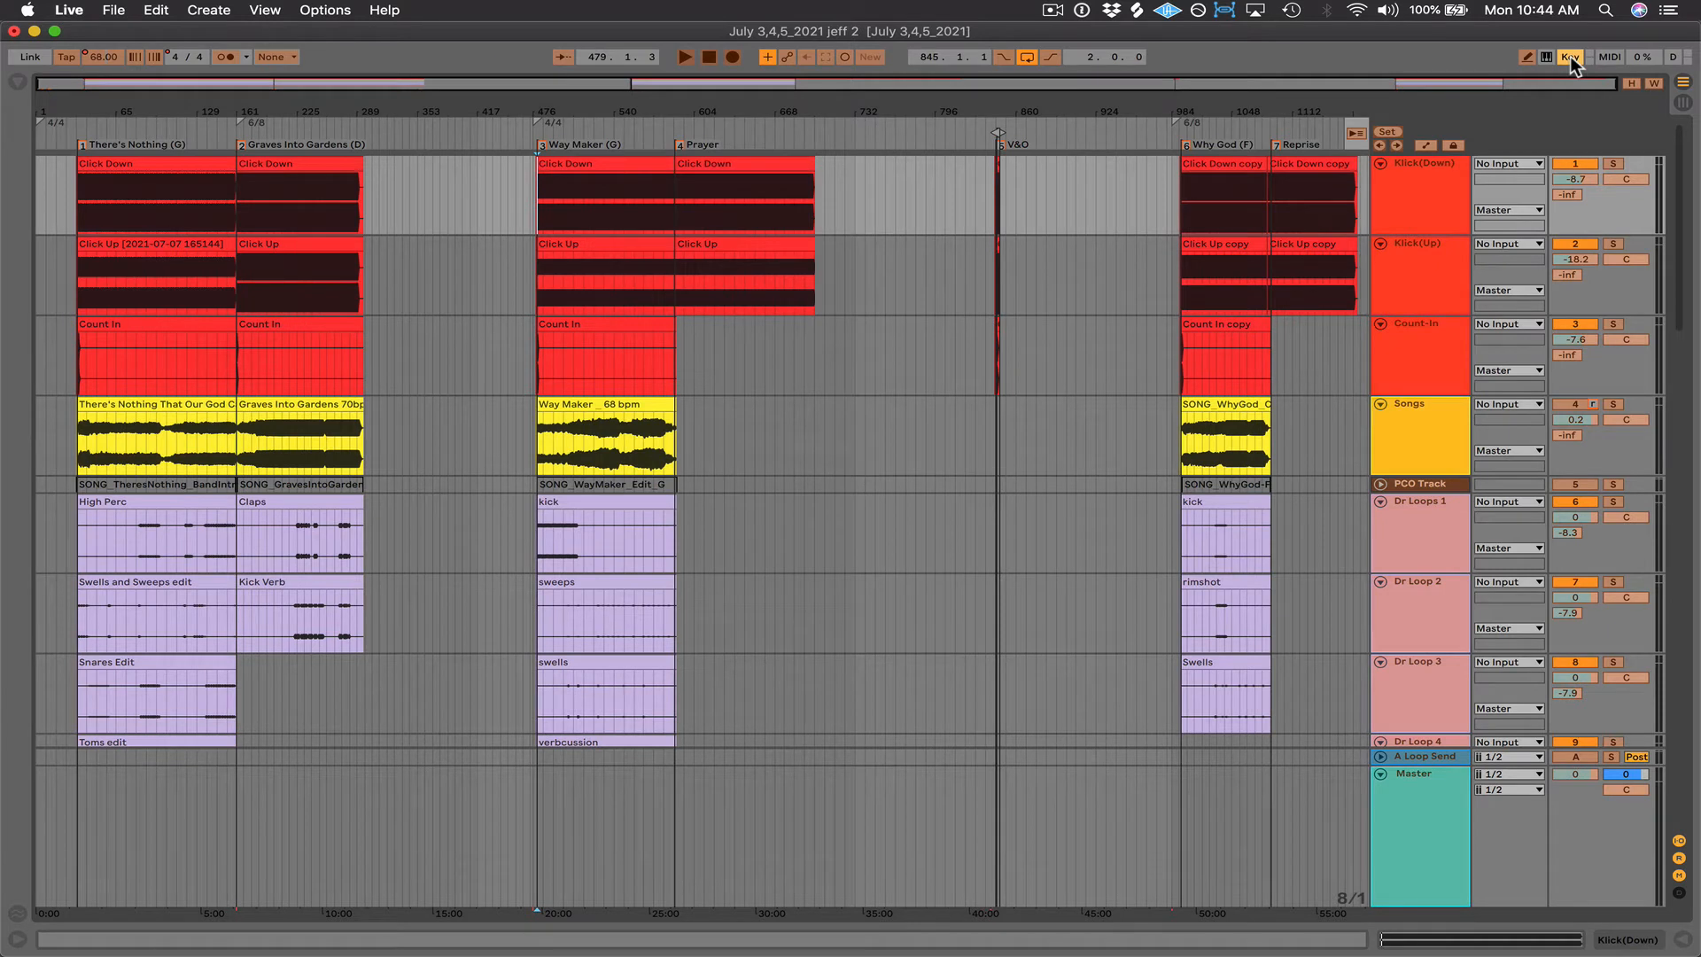
pyautogui.click(1570, 56)
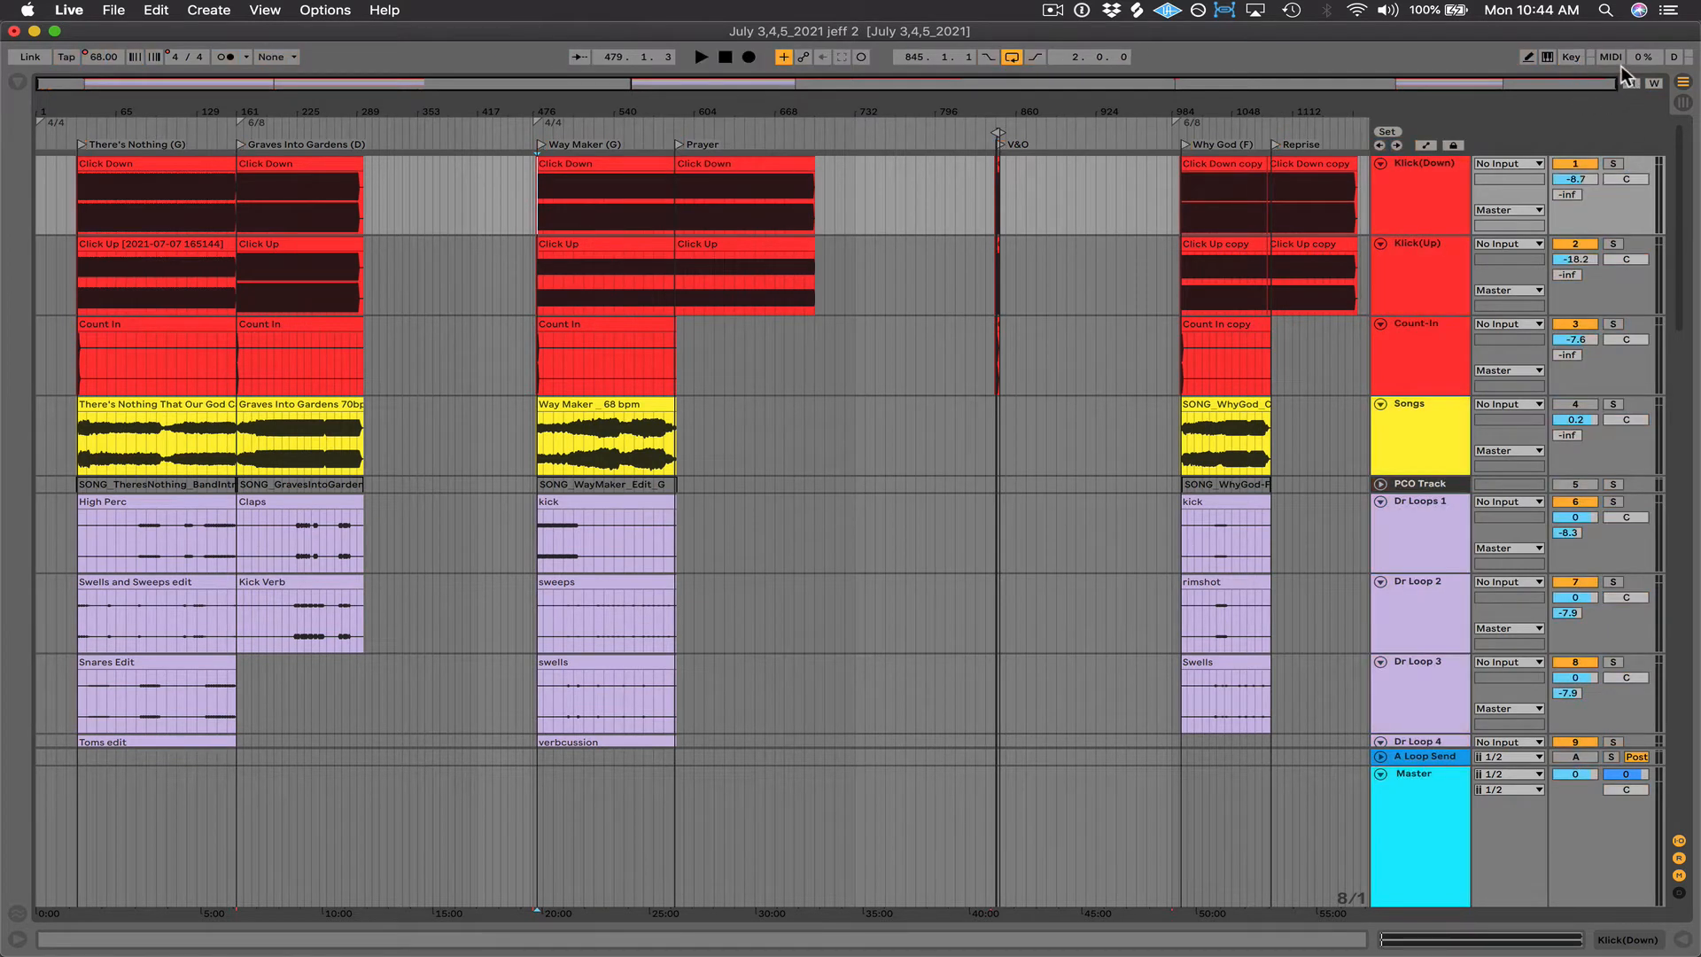
pyautogui.click(1612, 57)
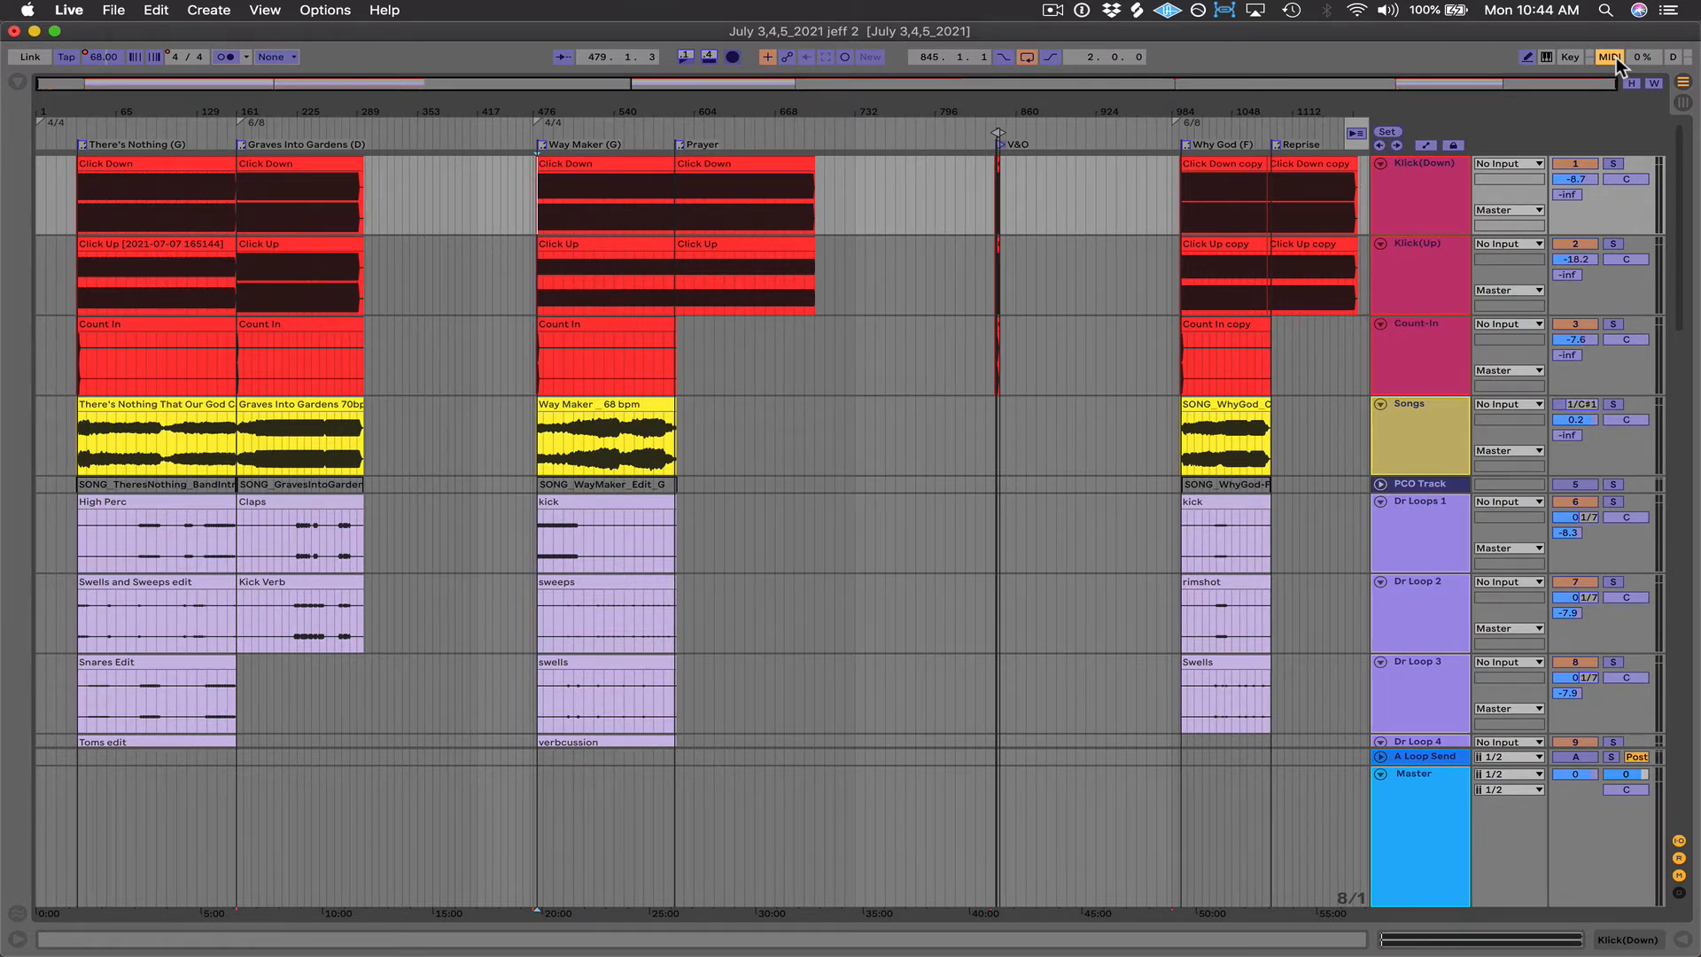
pyautogui.click(1612, 57)
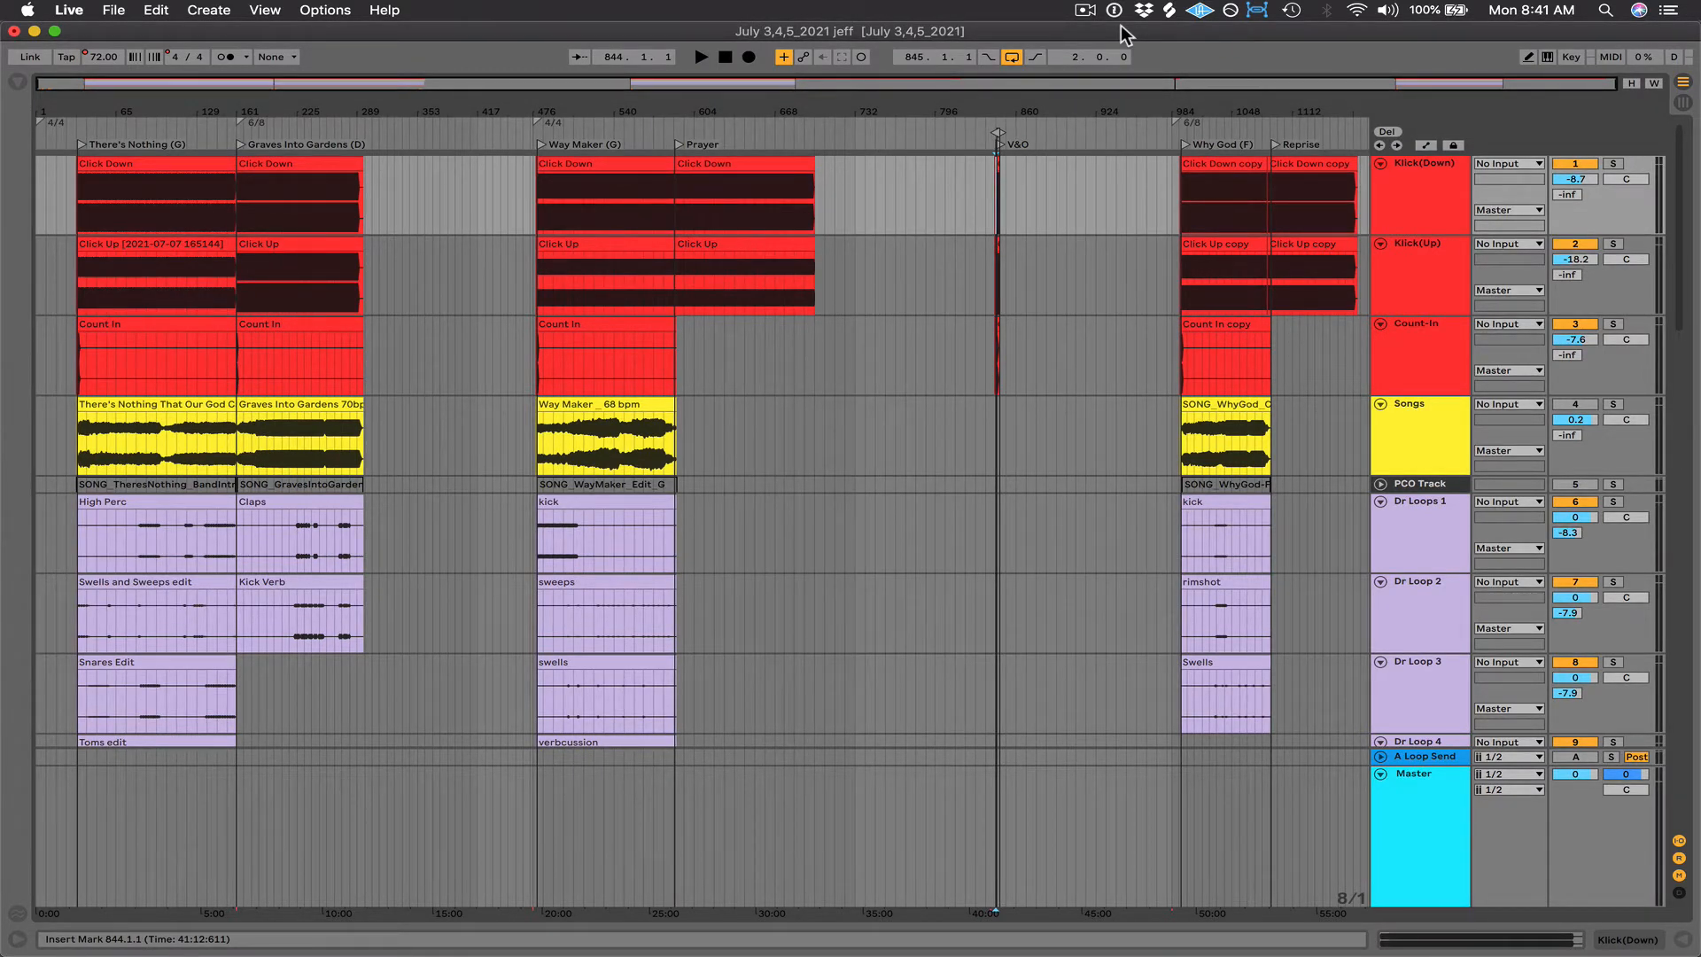
# Step: Remove the MIDI mappings from the V&O, Why God (F) and Reprise locators
pyautogui.press('super+m')
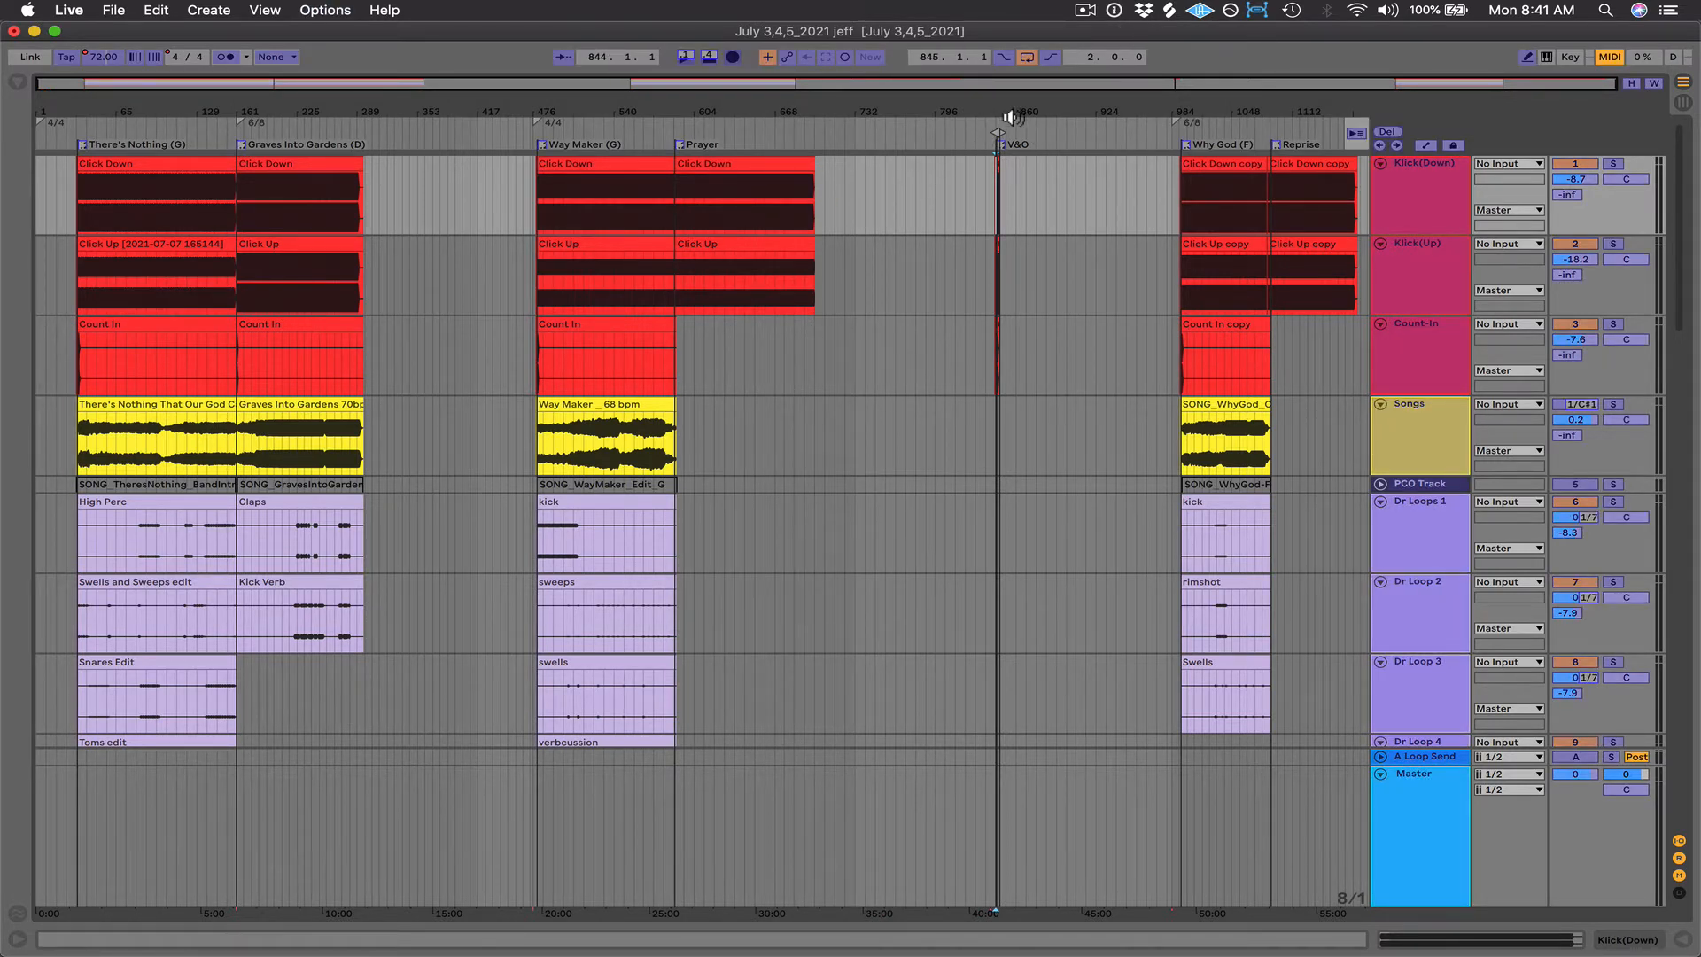
pyautogui.moveTo(1013, 116); pyautogui.dragTo(640, 146)
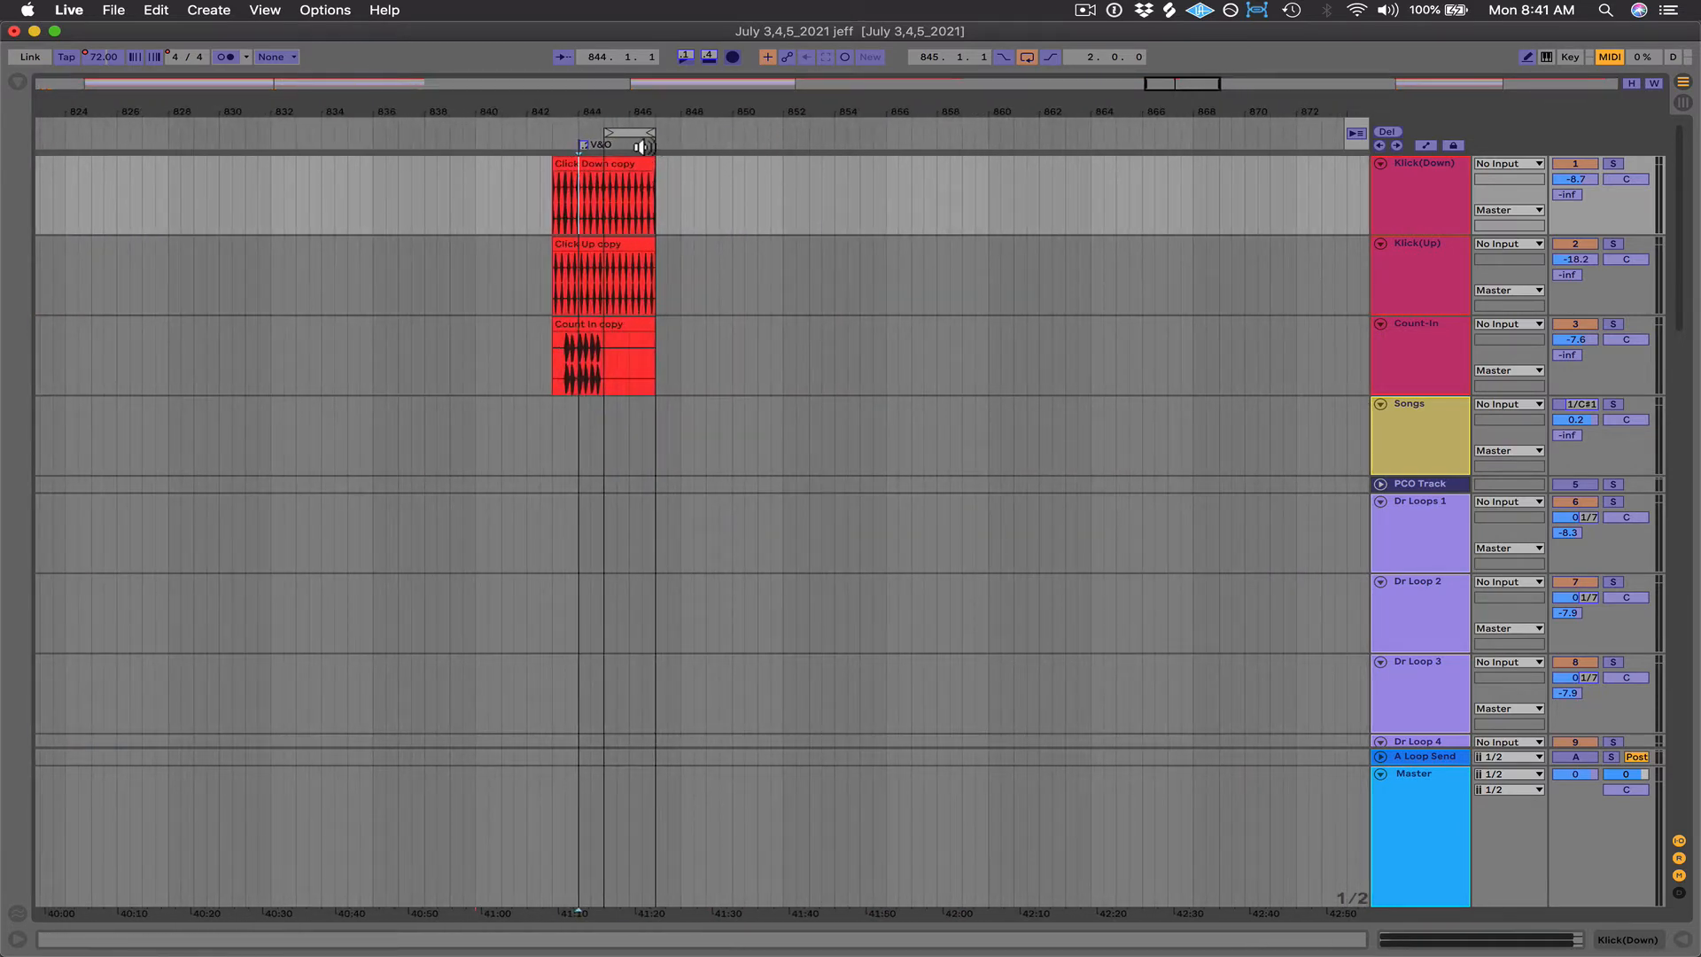
pyautogui.click(583, 146)
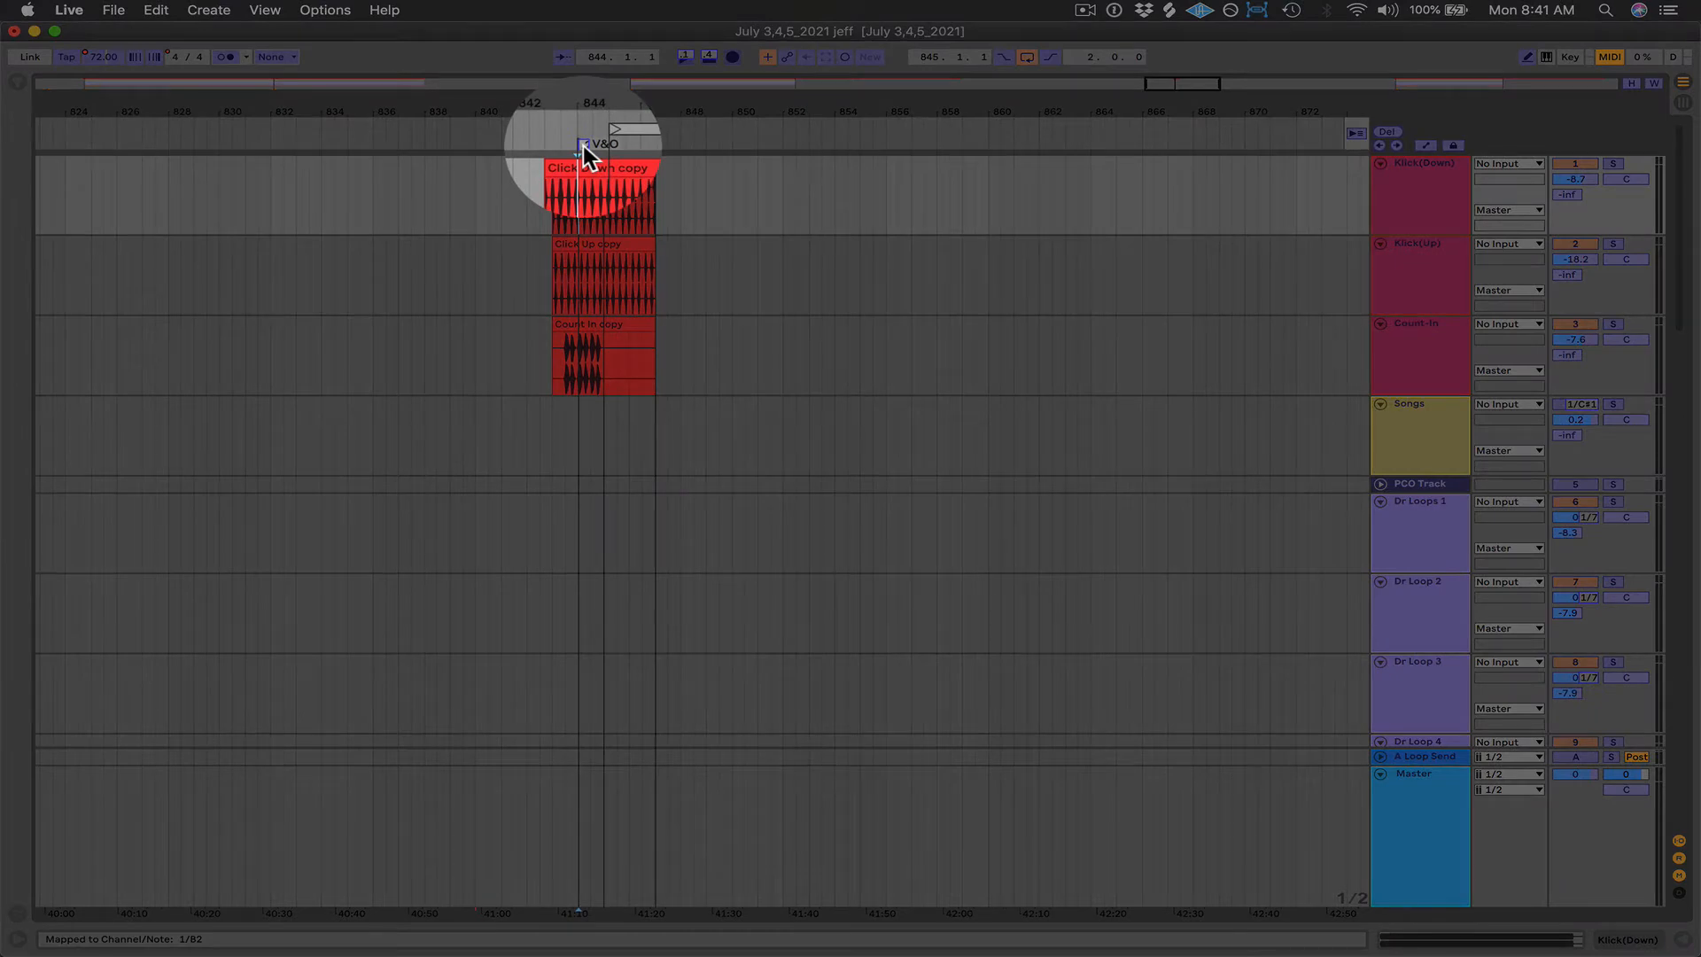
pyautogui.press('BackSpace')
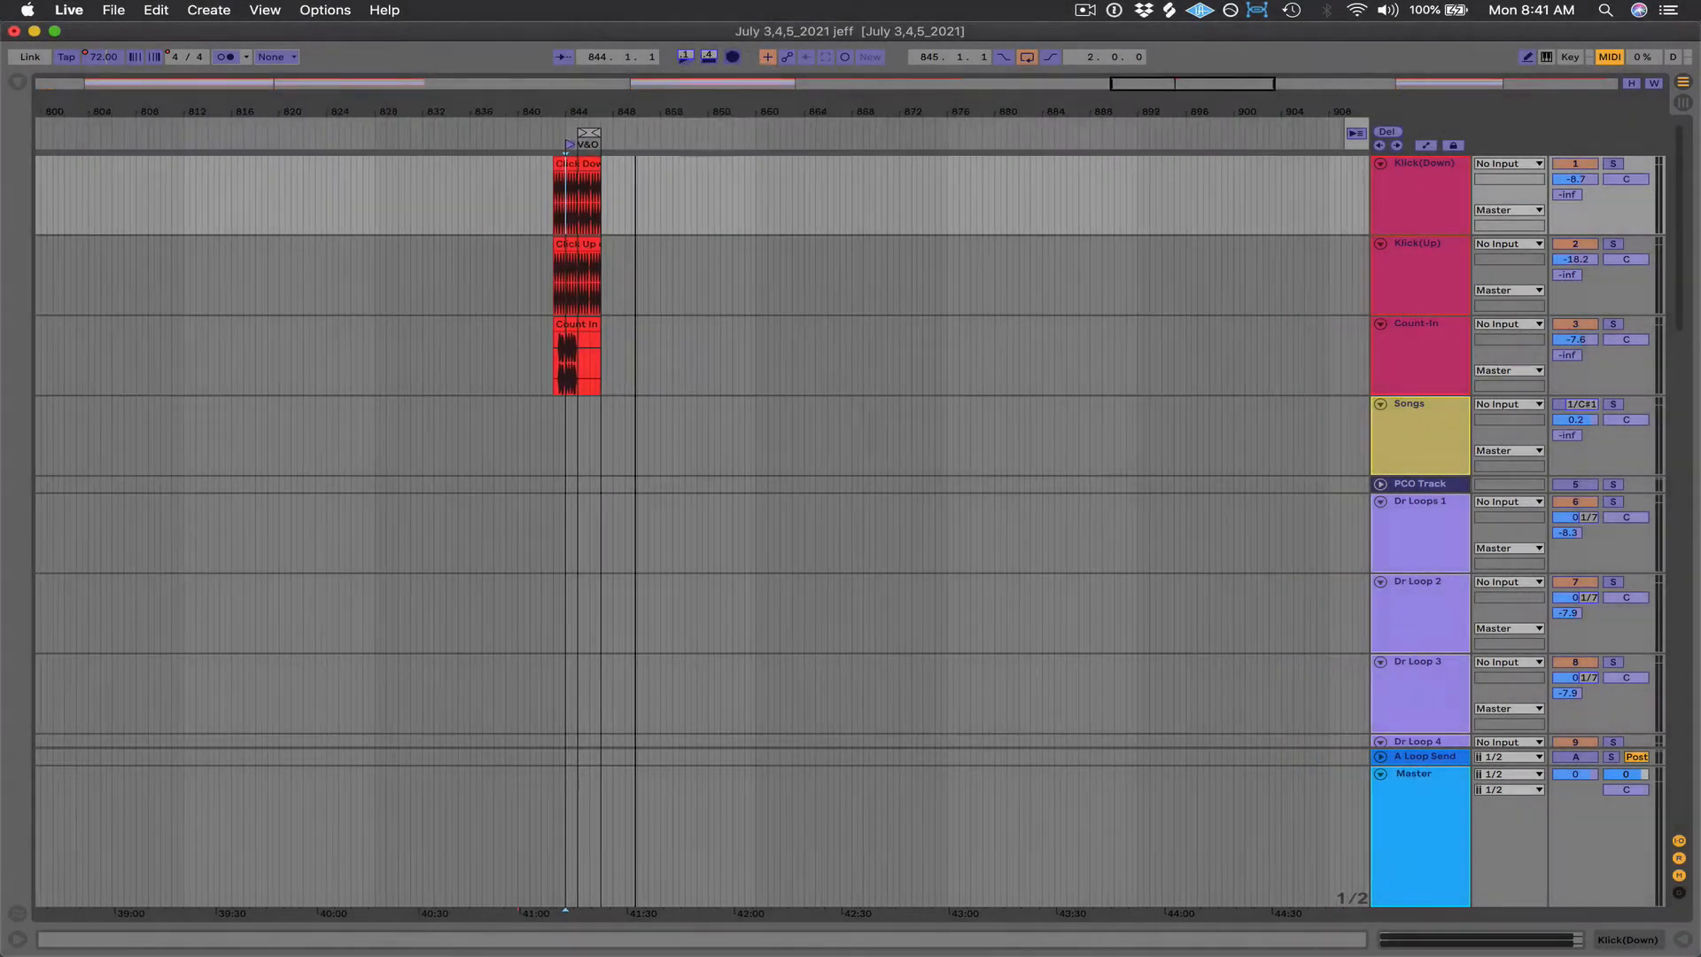
pyautogui.moveTo(635, 112); pyautogui.dragTo(506, 62)
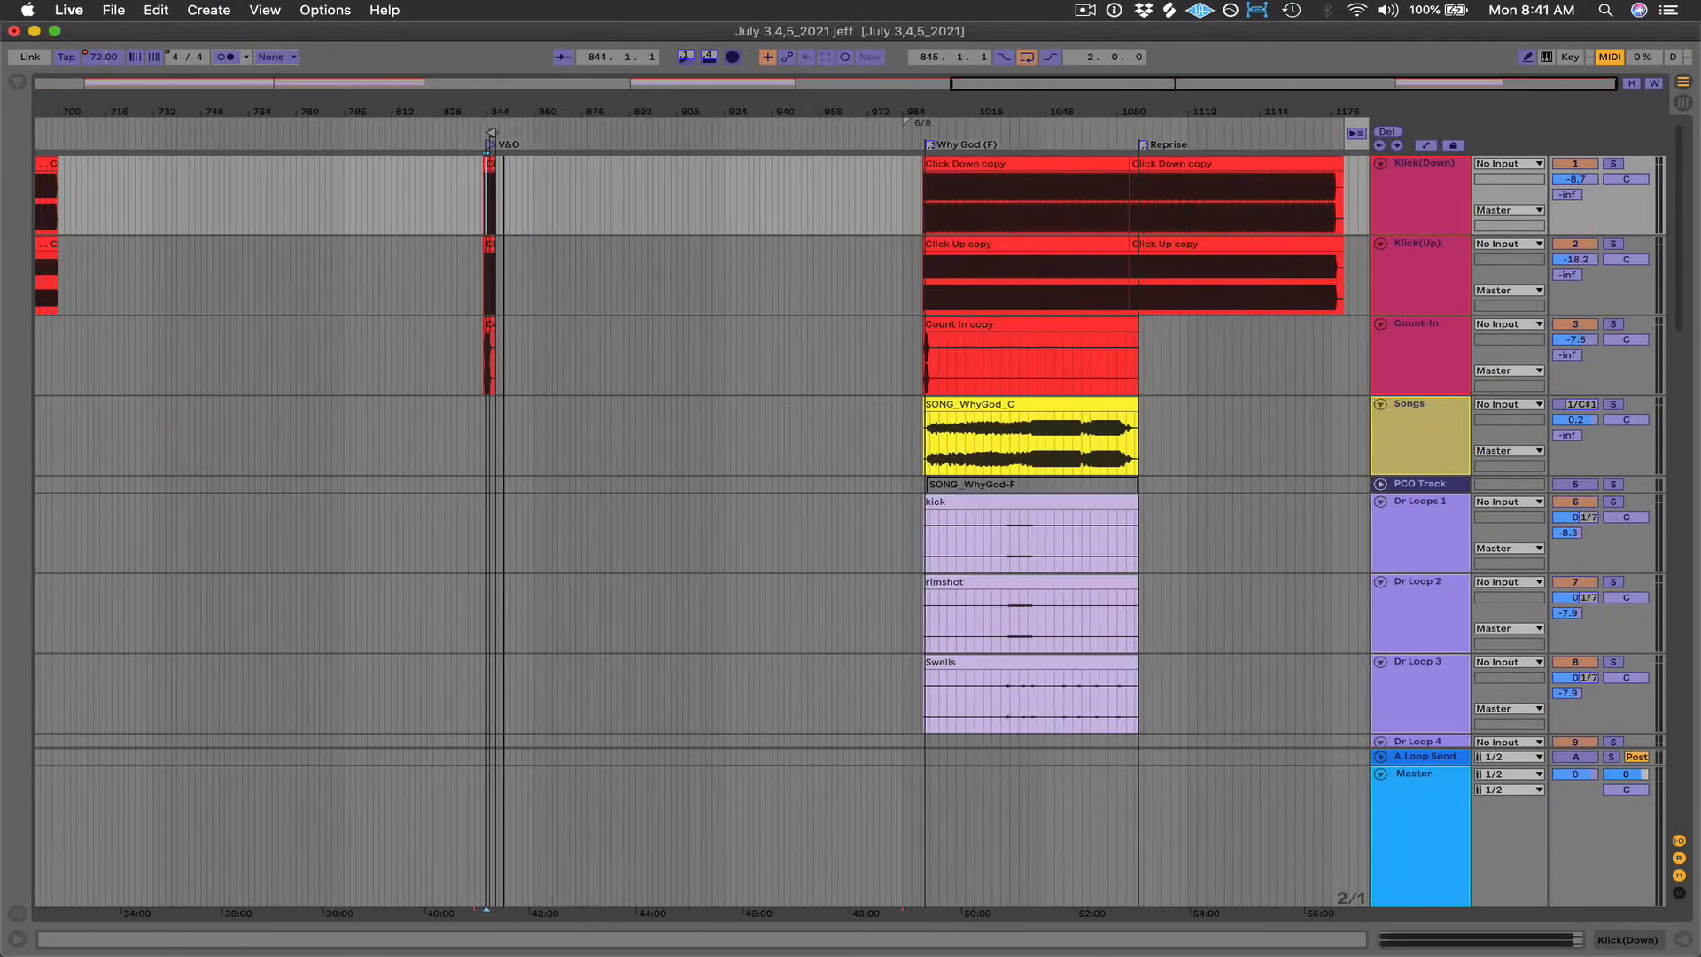
pyautogui.click(928, 148)
pyautogui.press('BackSpace')
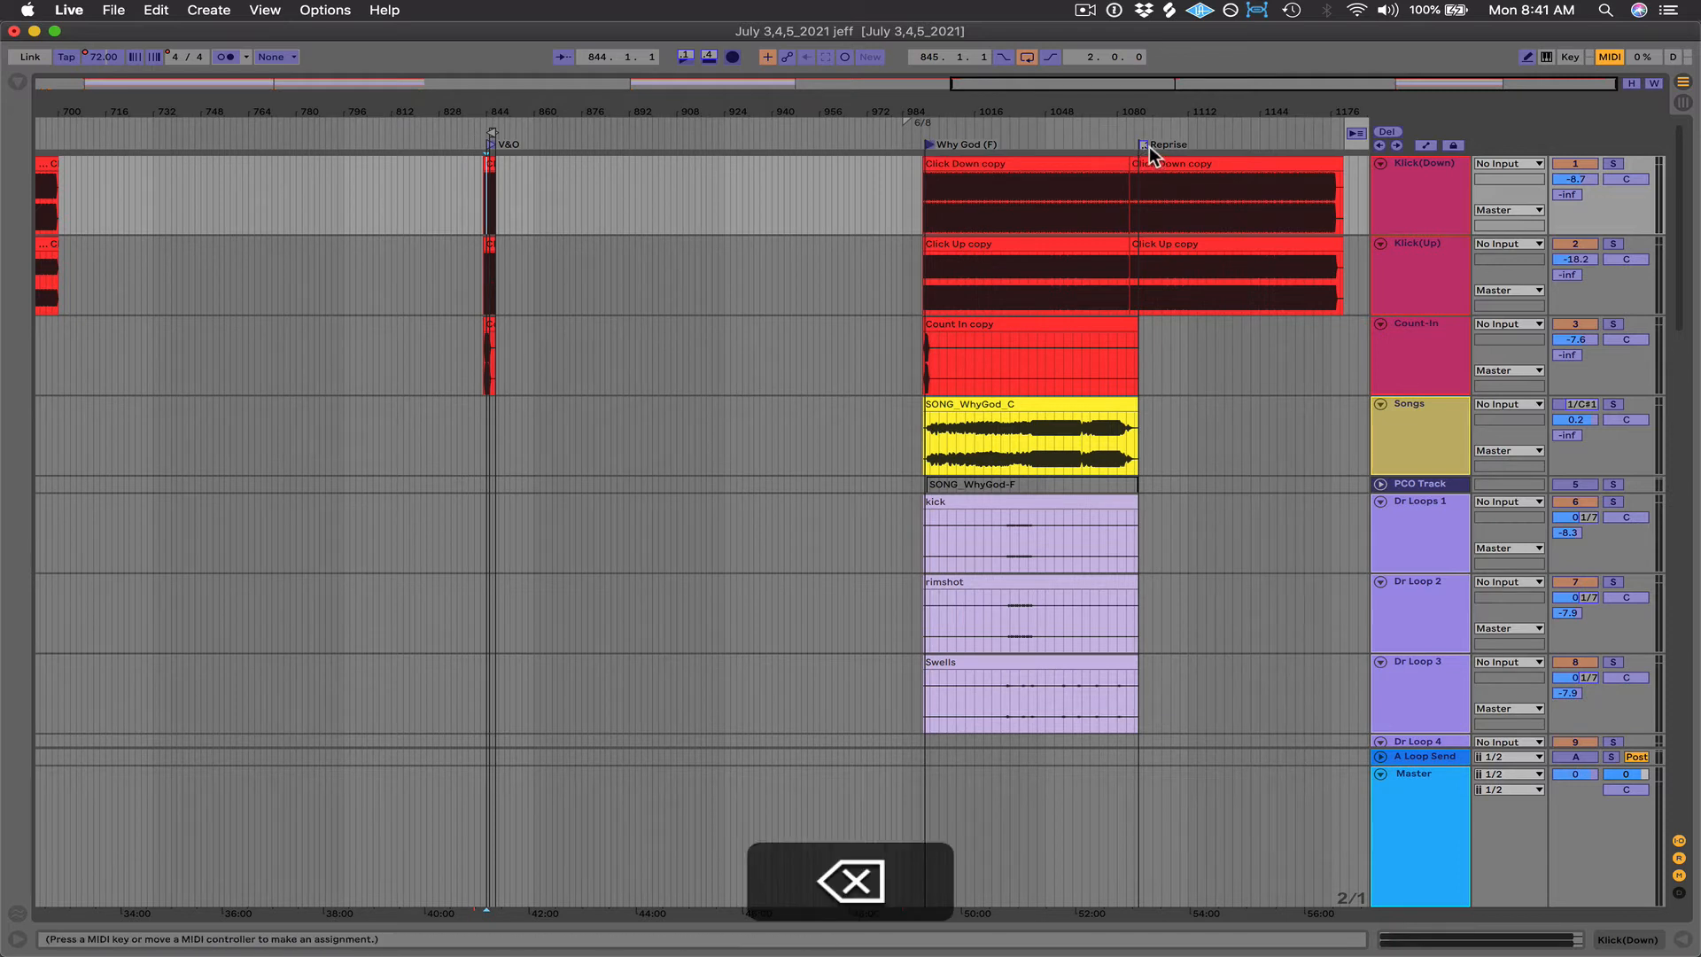
pyautogui.click(1144, 148)
pyautogui.press('BackSpace')
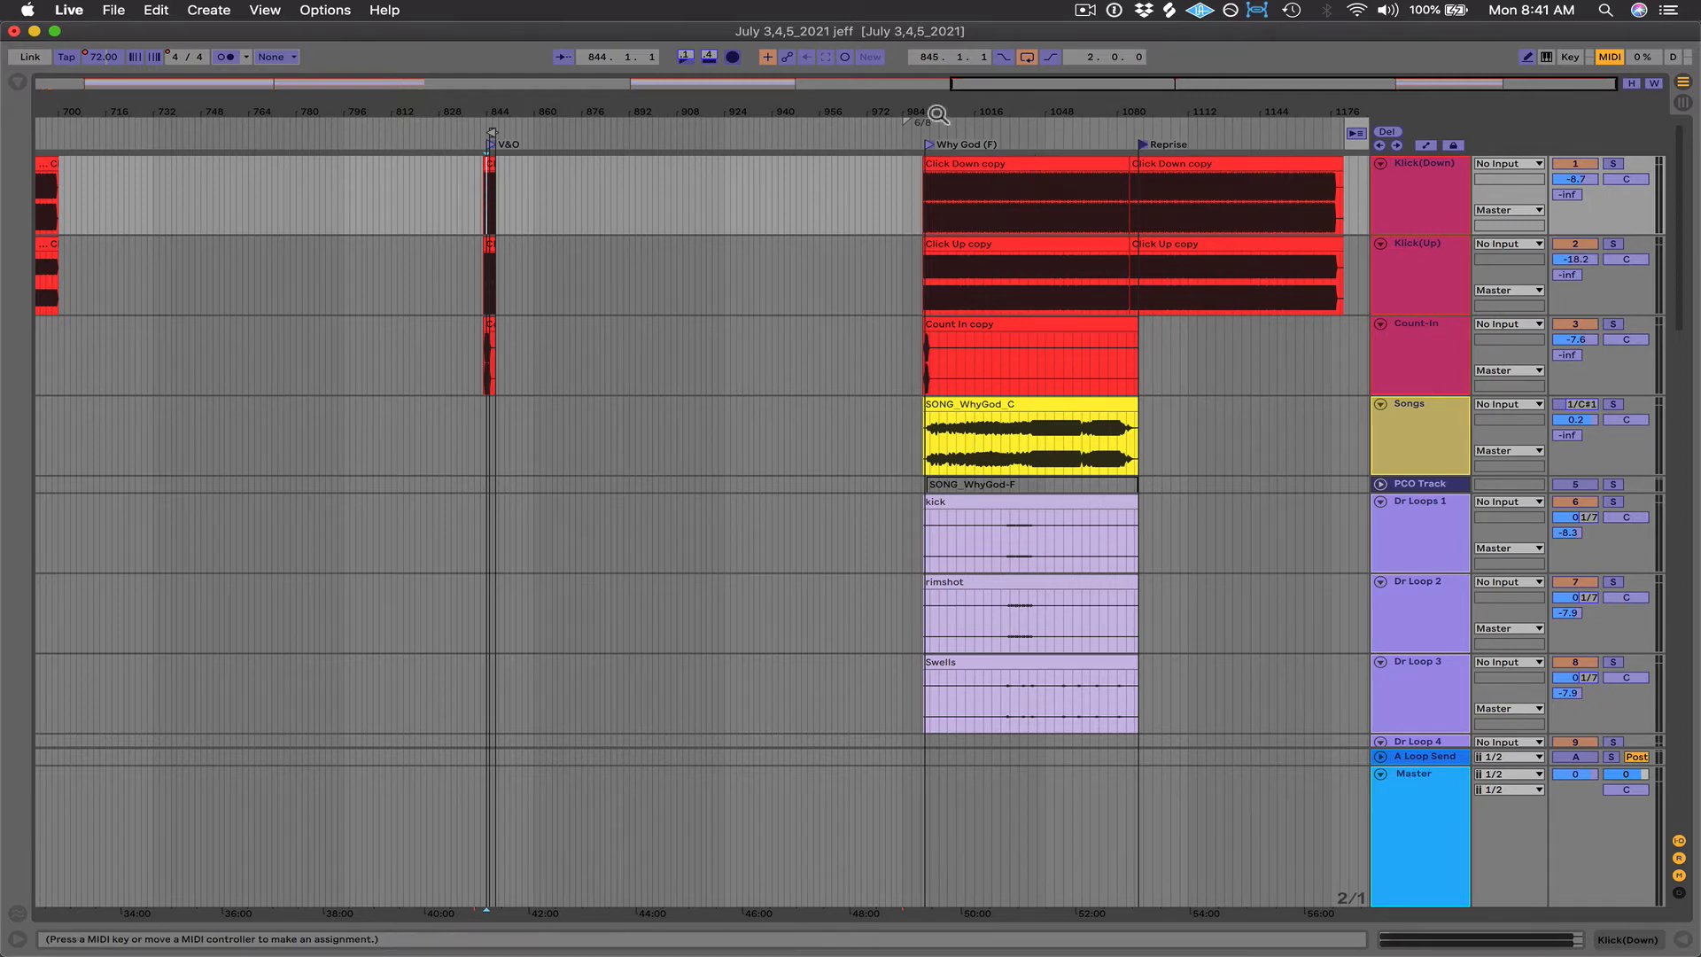
# Step: Map the Why God (F) locator to MIDI note B1 on pad 5, and select the Reprise locator for MIDI assignment
pyautogui.moveTo(937, 115); pyautogui.dragTo(865, 151)
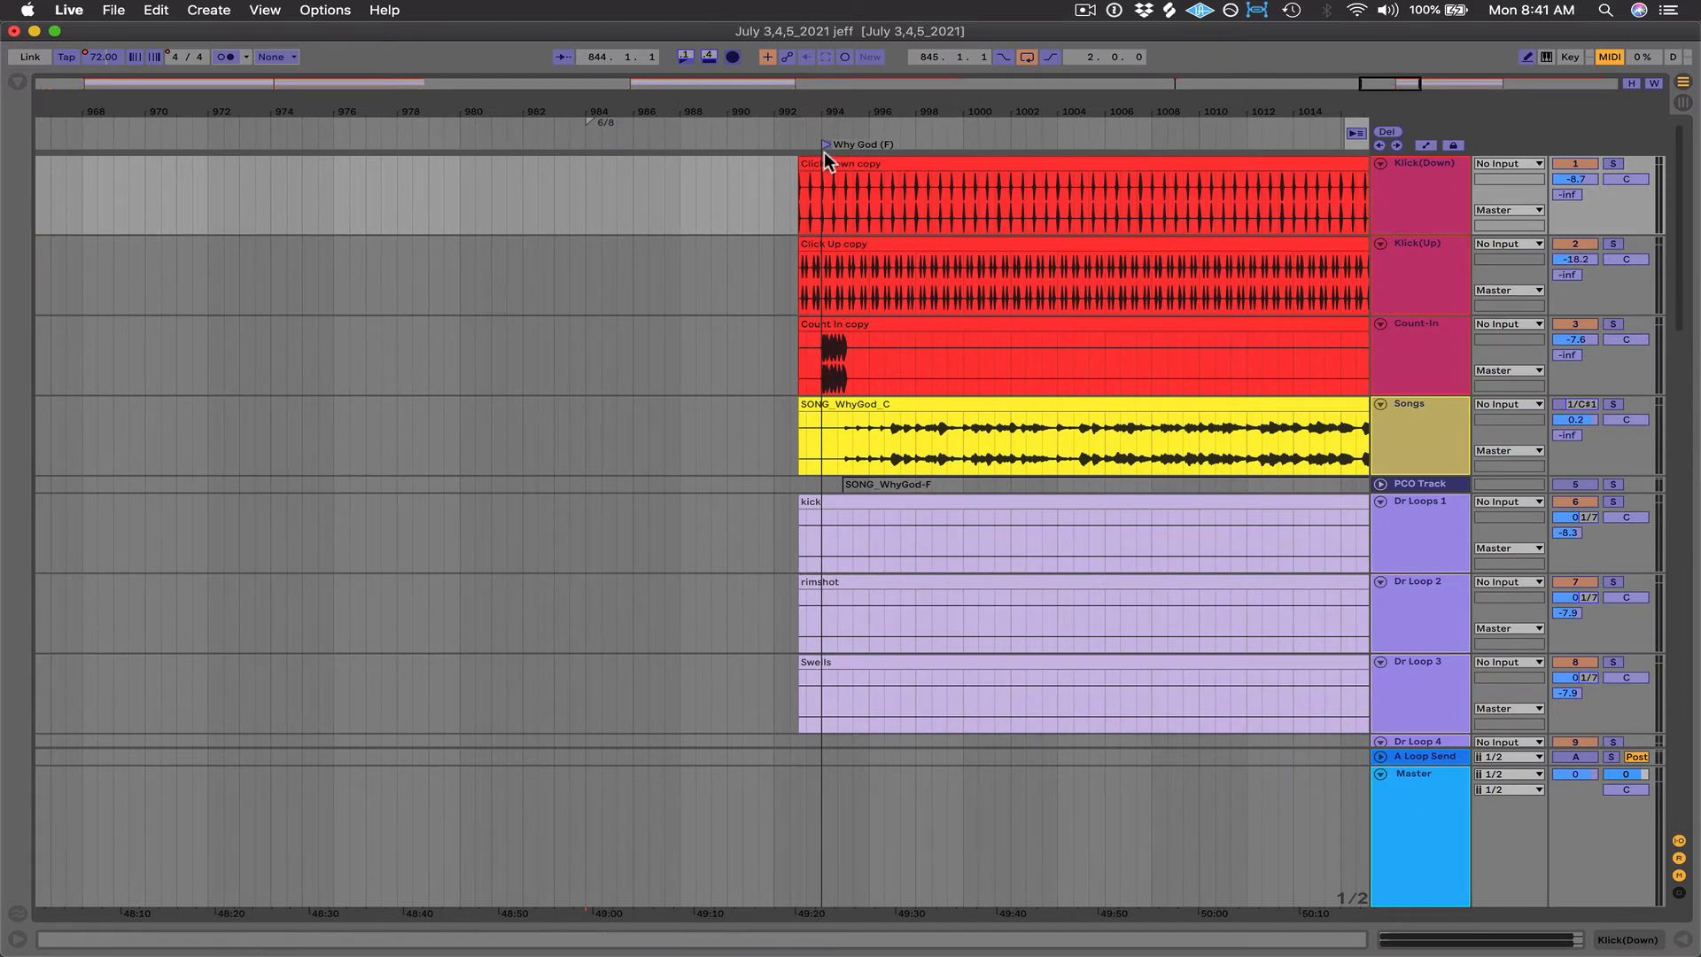
pyautogui.click(827, 144)
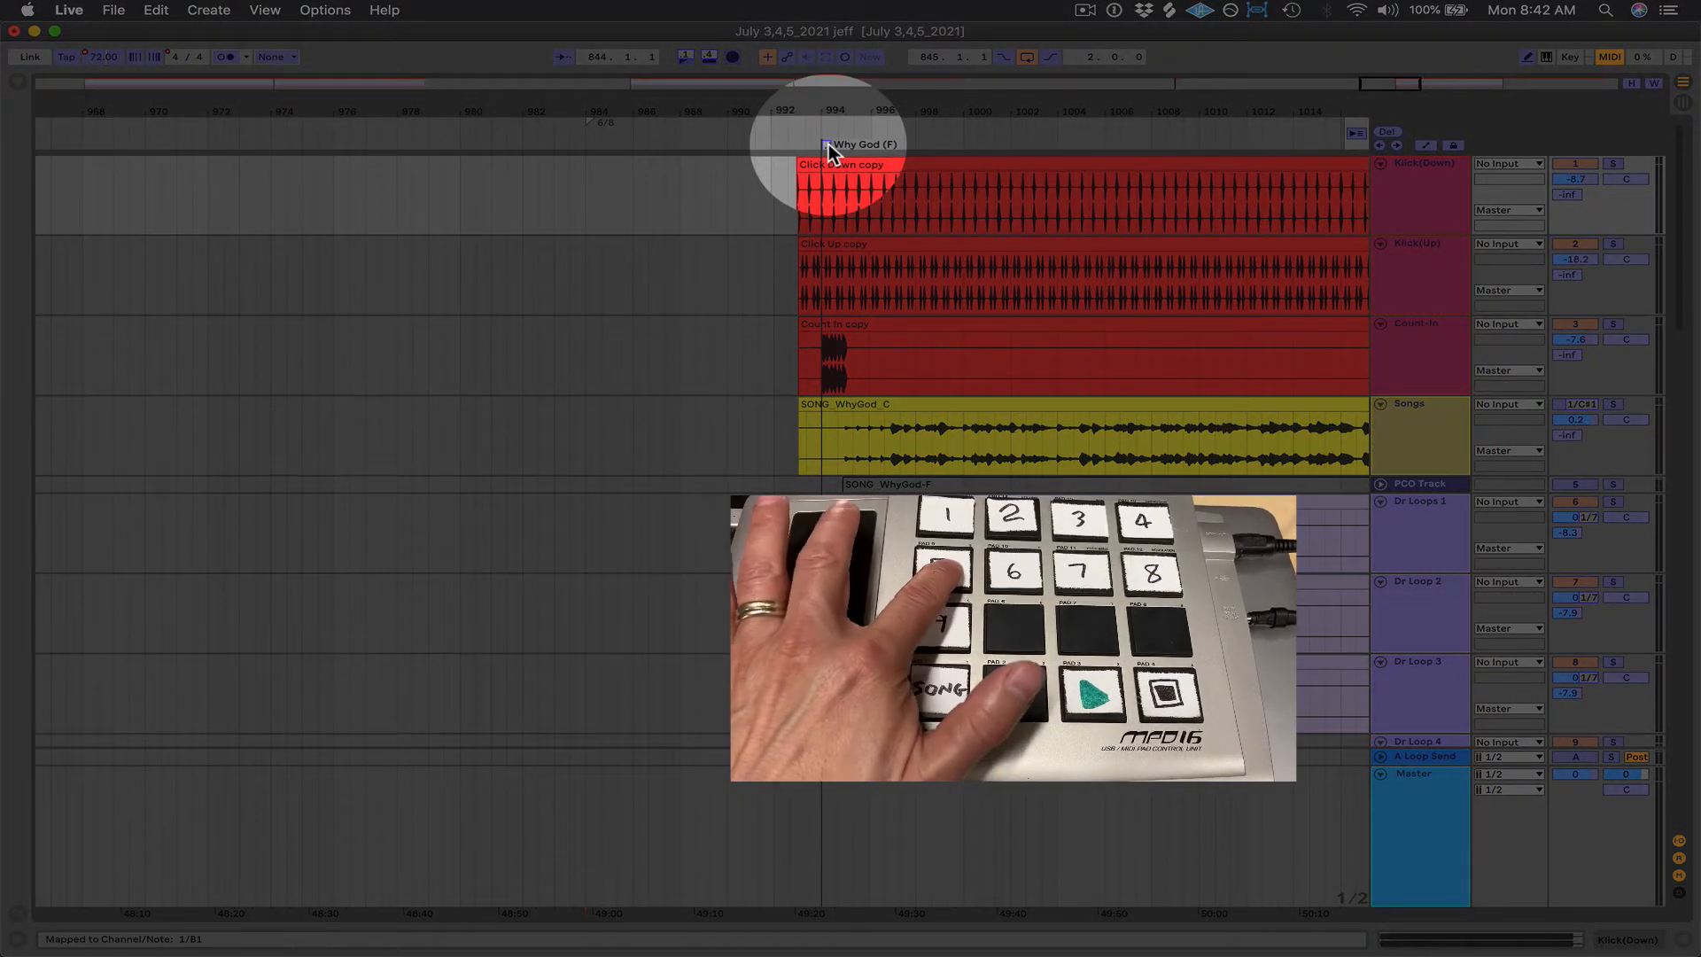
pyautogui.moveTo(824, 112); pyautogui.dragTo(814, 80)
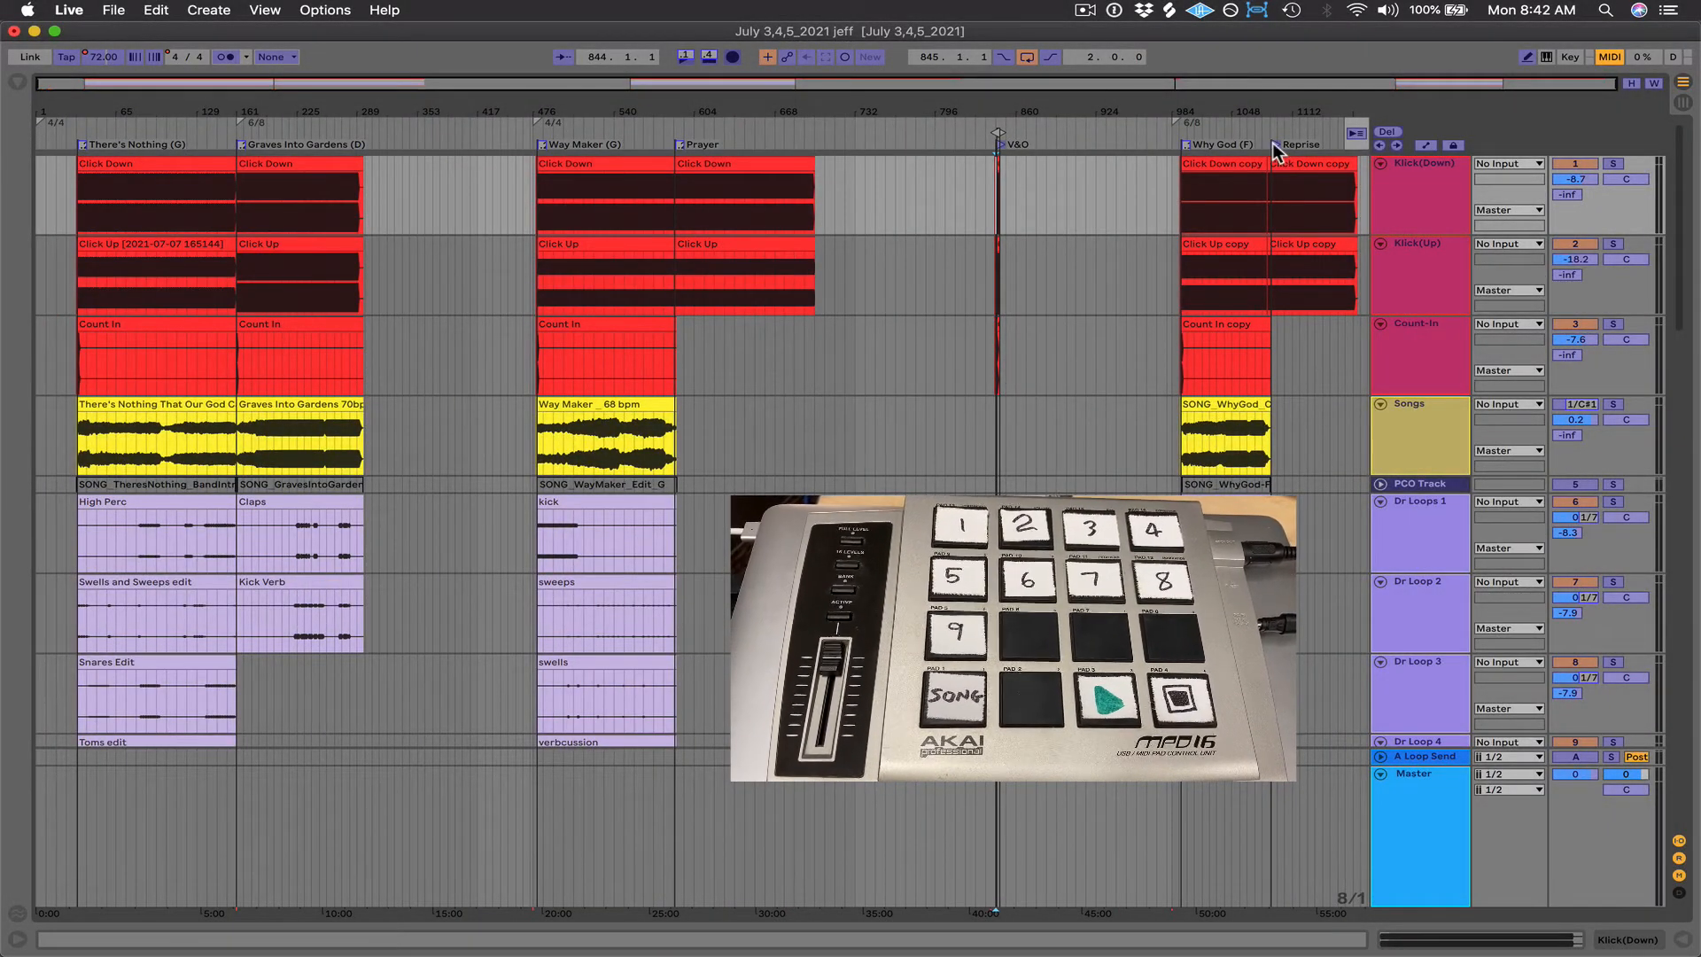
pyautogui.click(1276, 146)
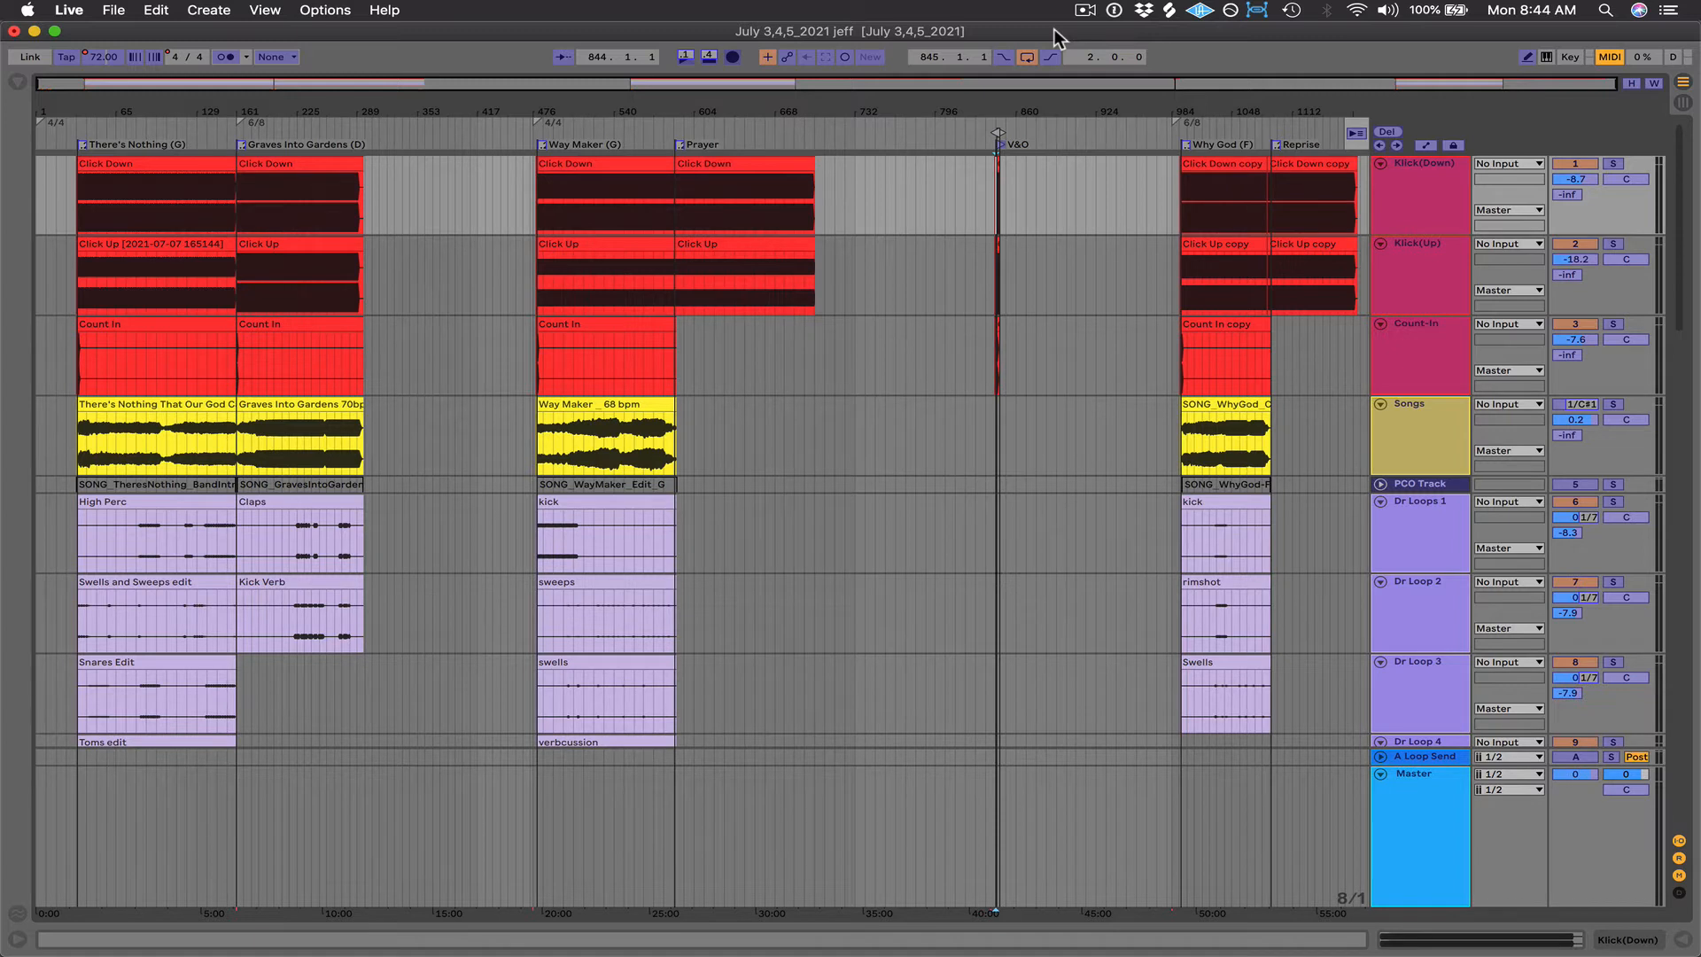
pyautogui.press('super+z')
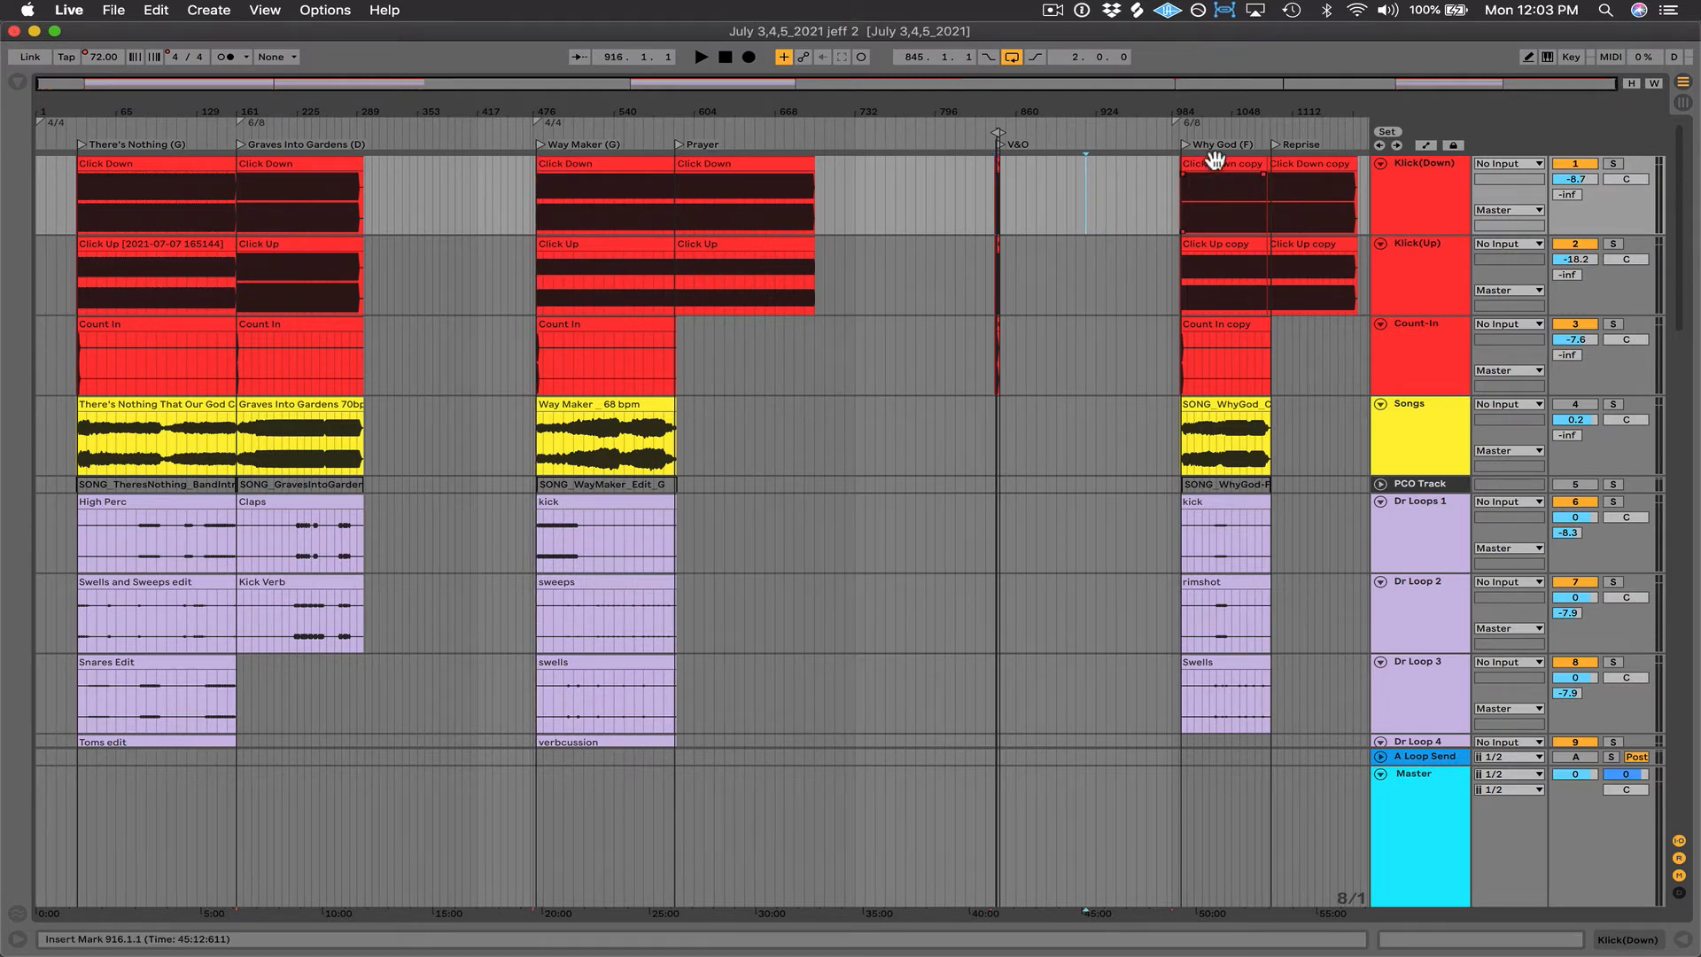
# Step: Select the Why God (F) locator and turn on MIDI mapping
pyautogui.click(1188, 149)
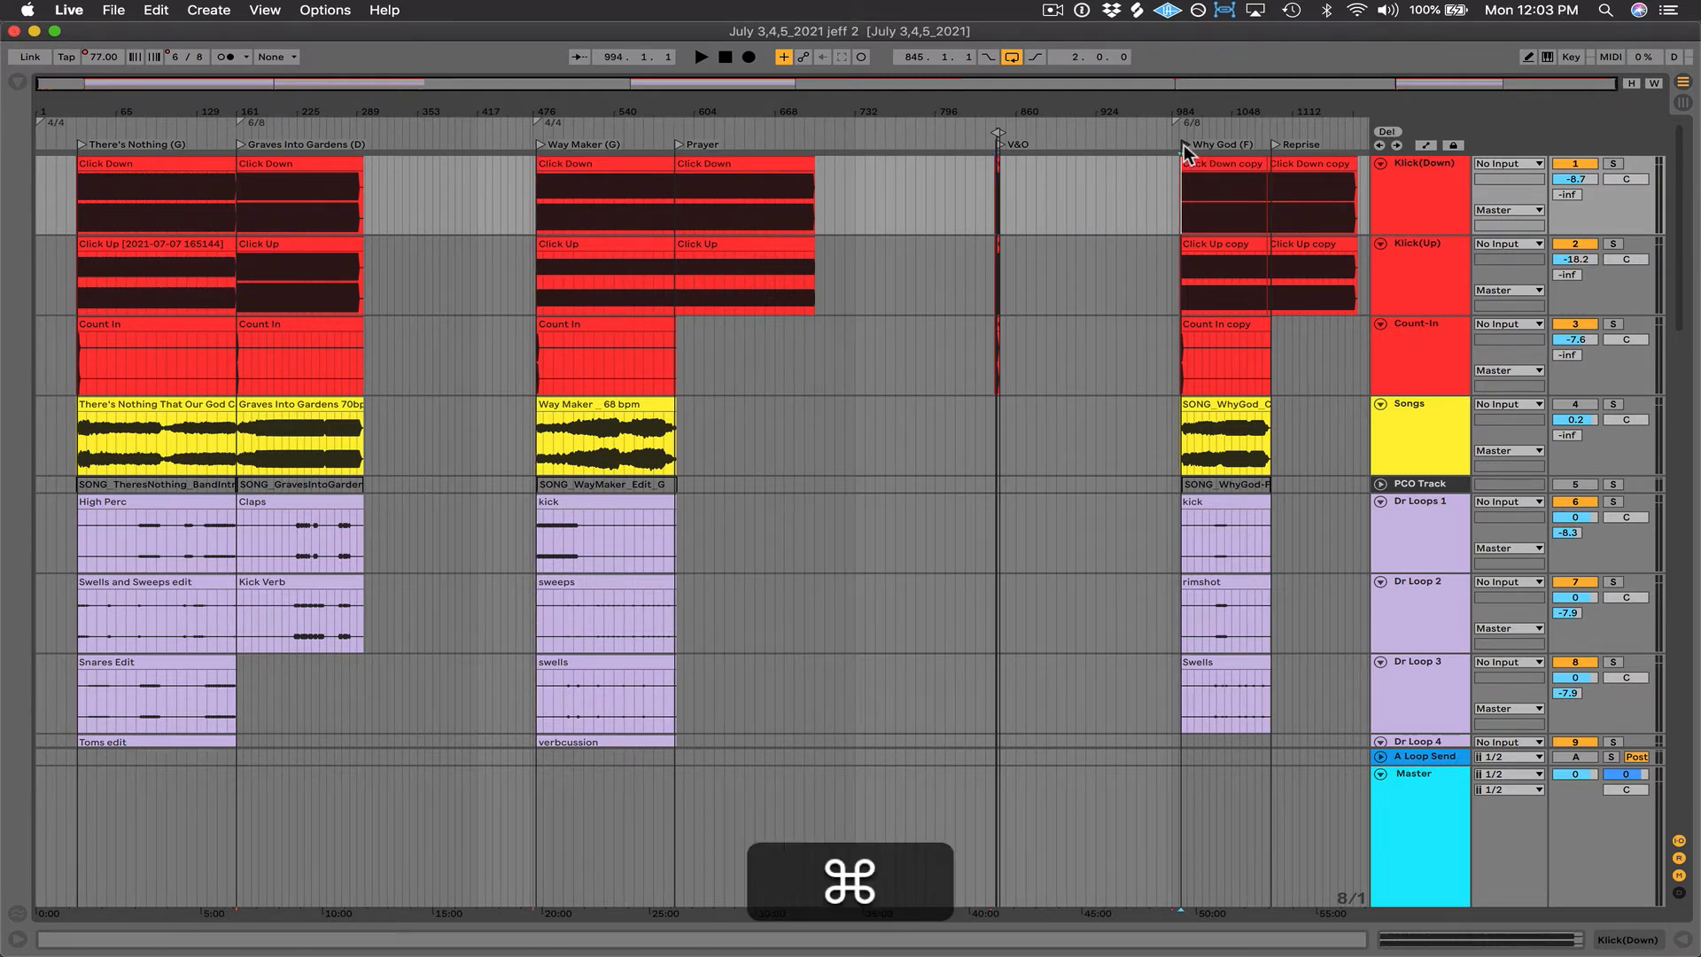
pyautogui.press('super+m')
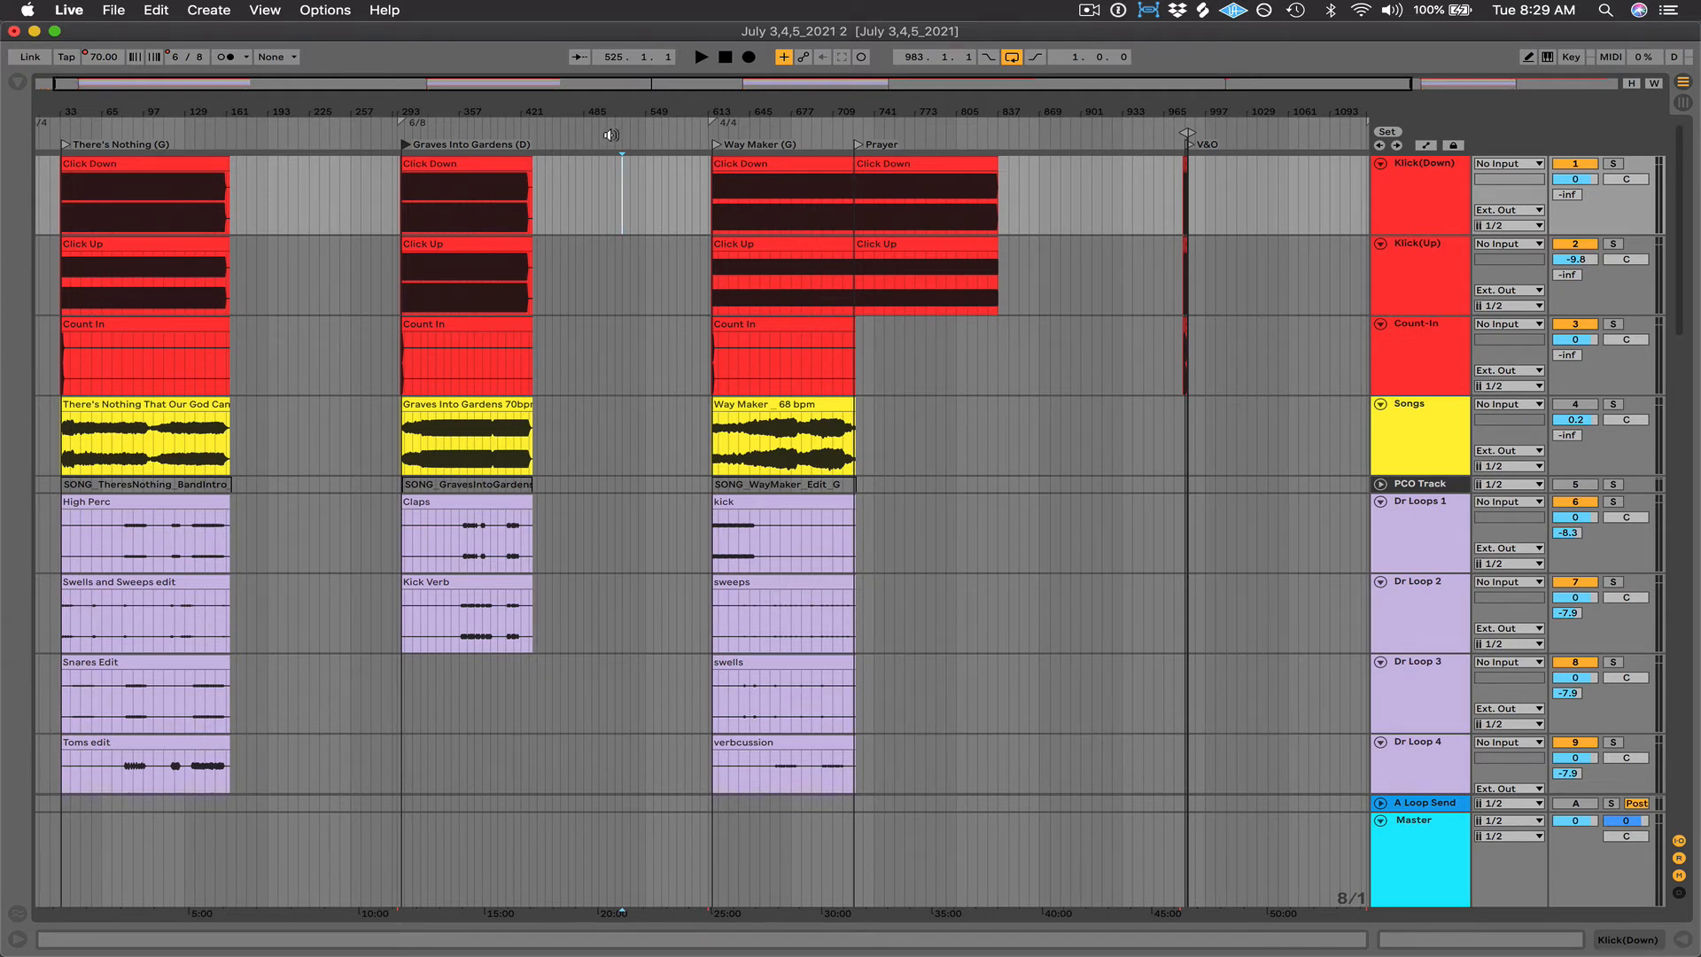
# Step: Add a locator named "song" at bar 517 between Graves Into Gardens (D) and Way Maker (G), and shift it slightly earlier
pyautogui.rightClick(612, 140)
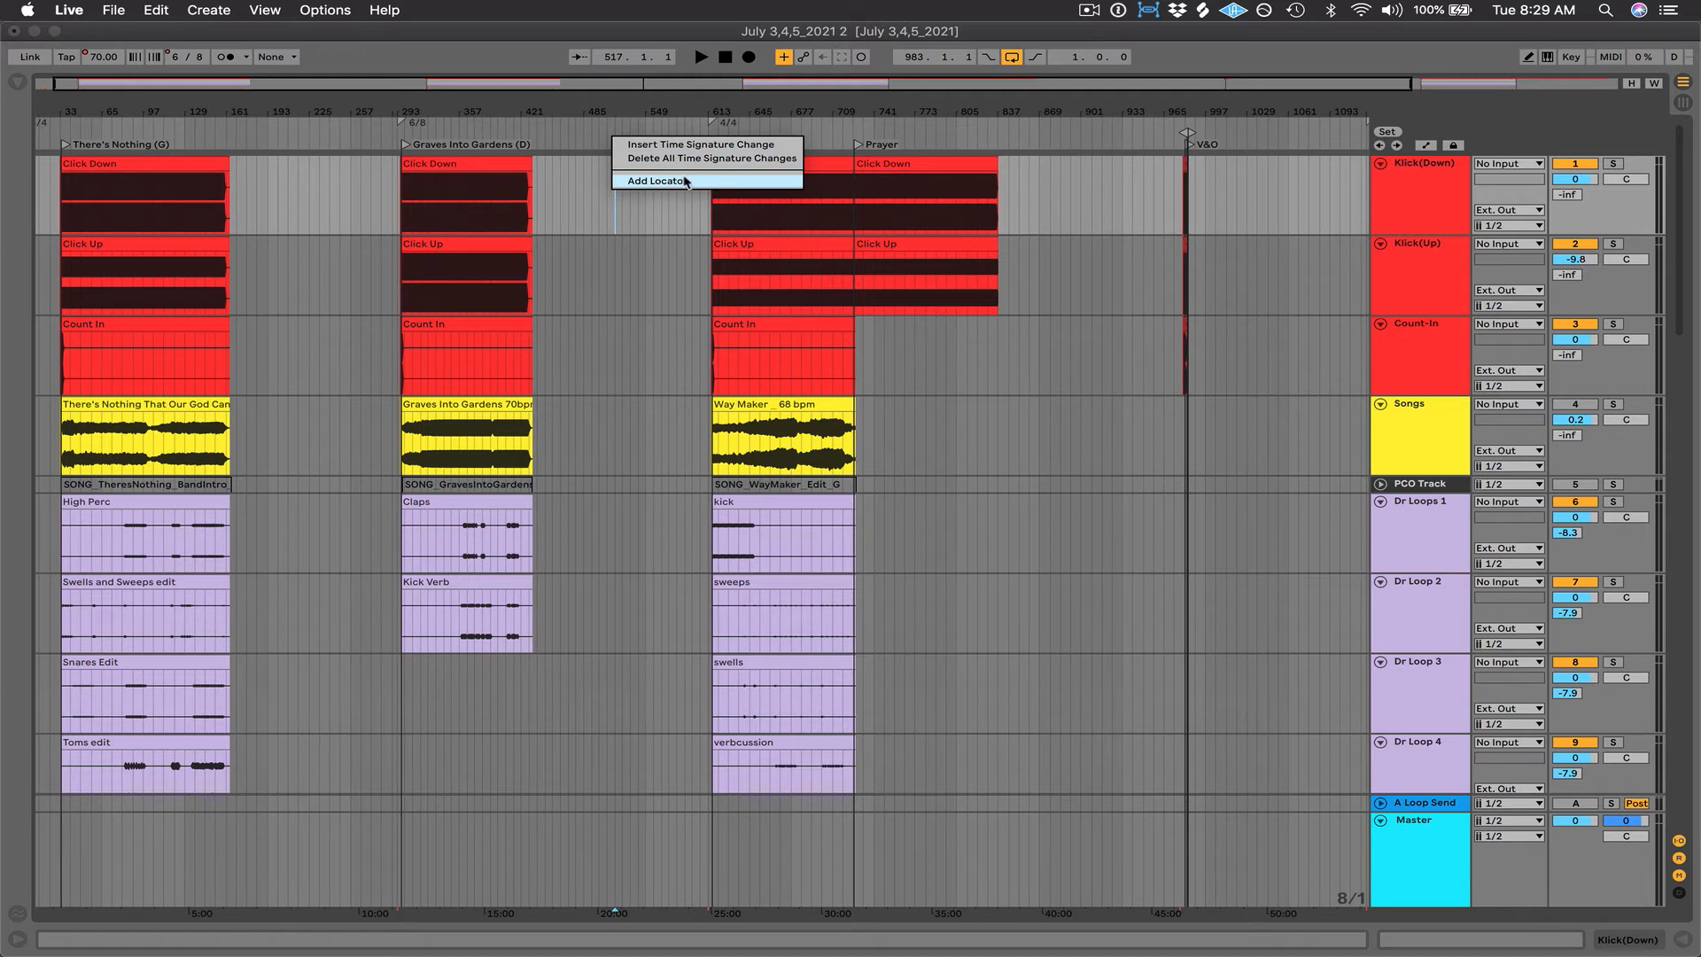
pyautogui.click(683, 182)
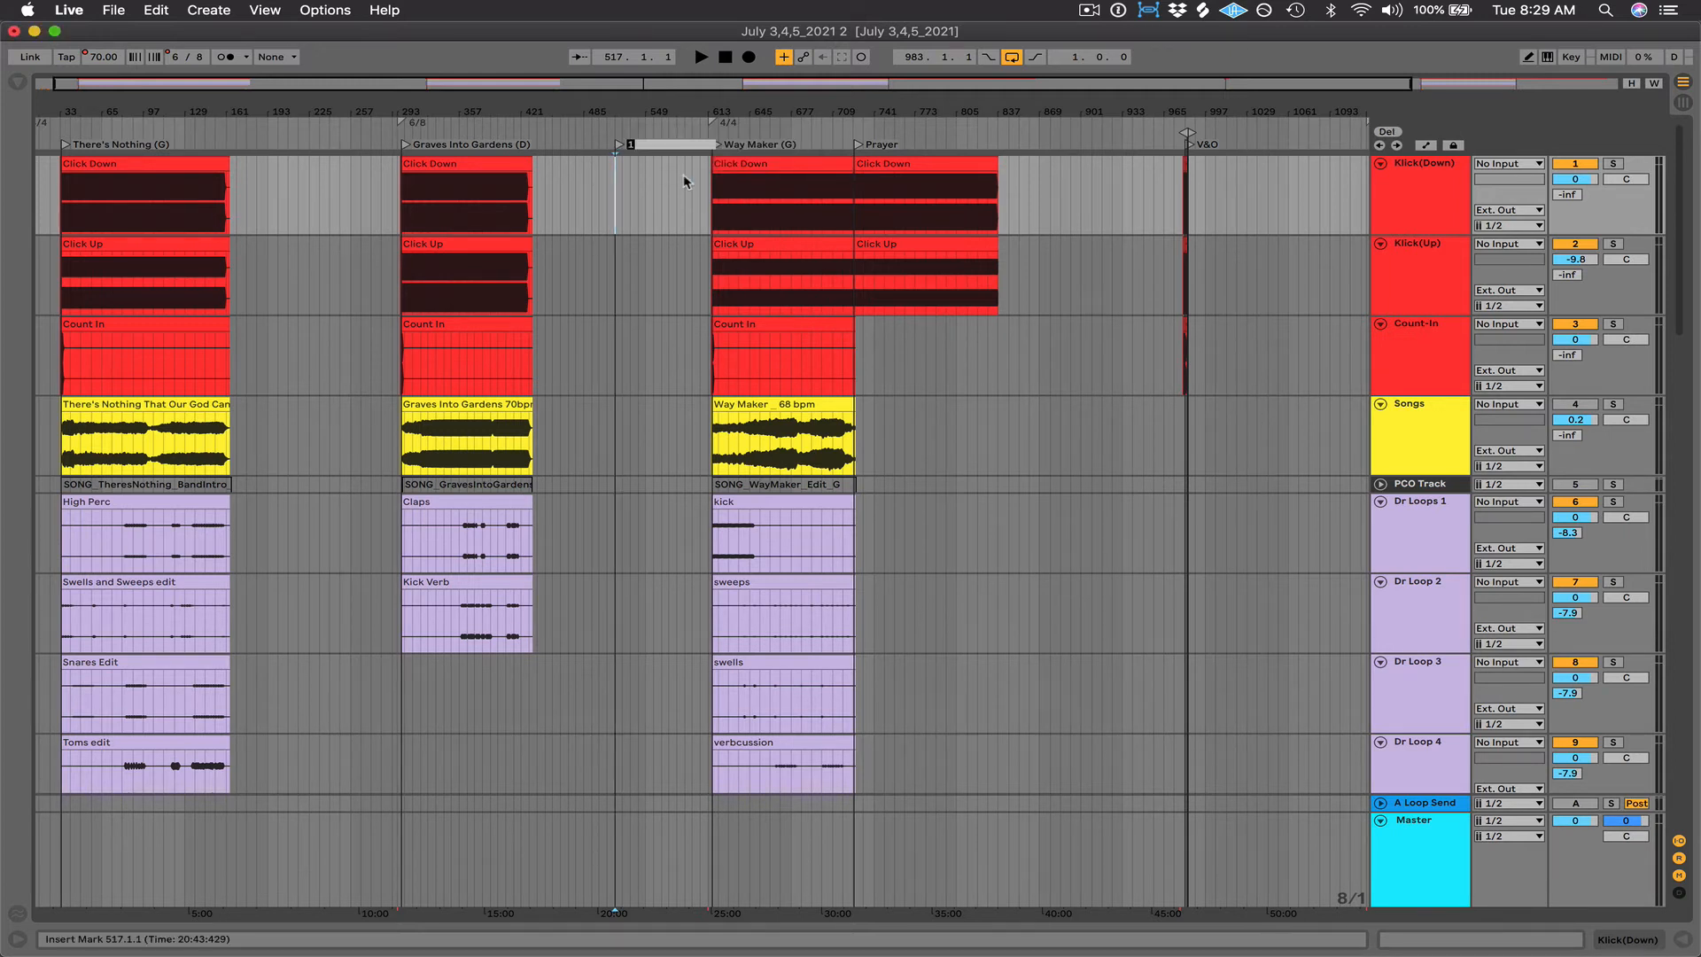
pyautogui.write('song')
pyautogui.press('Return')
pyautogui.moveTo(619, 149)
pyautogui.mouseDown()
pyautogui.moveTo(589, 151)
pyautogui.moveTo(641, 152)
pyautogui.moveTo(596, 144)
pyautogui.mouseUp()
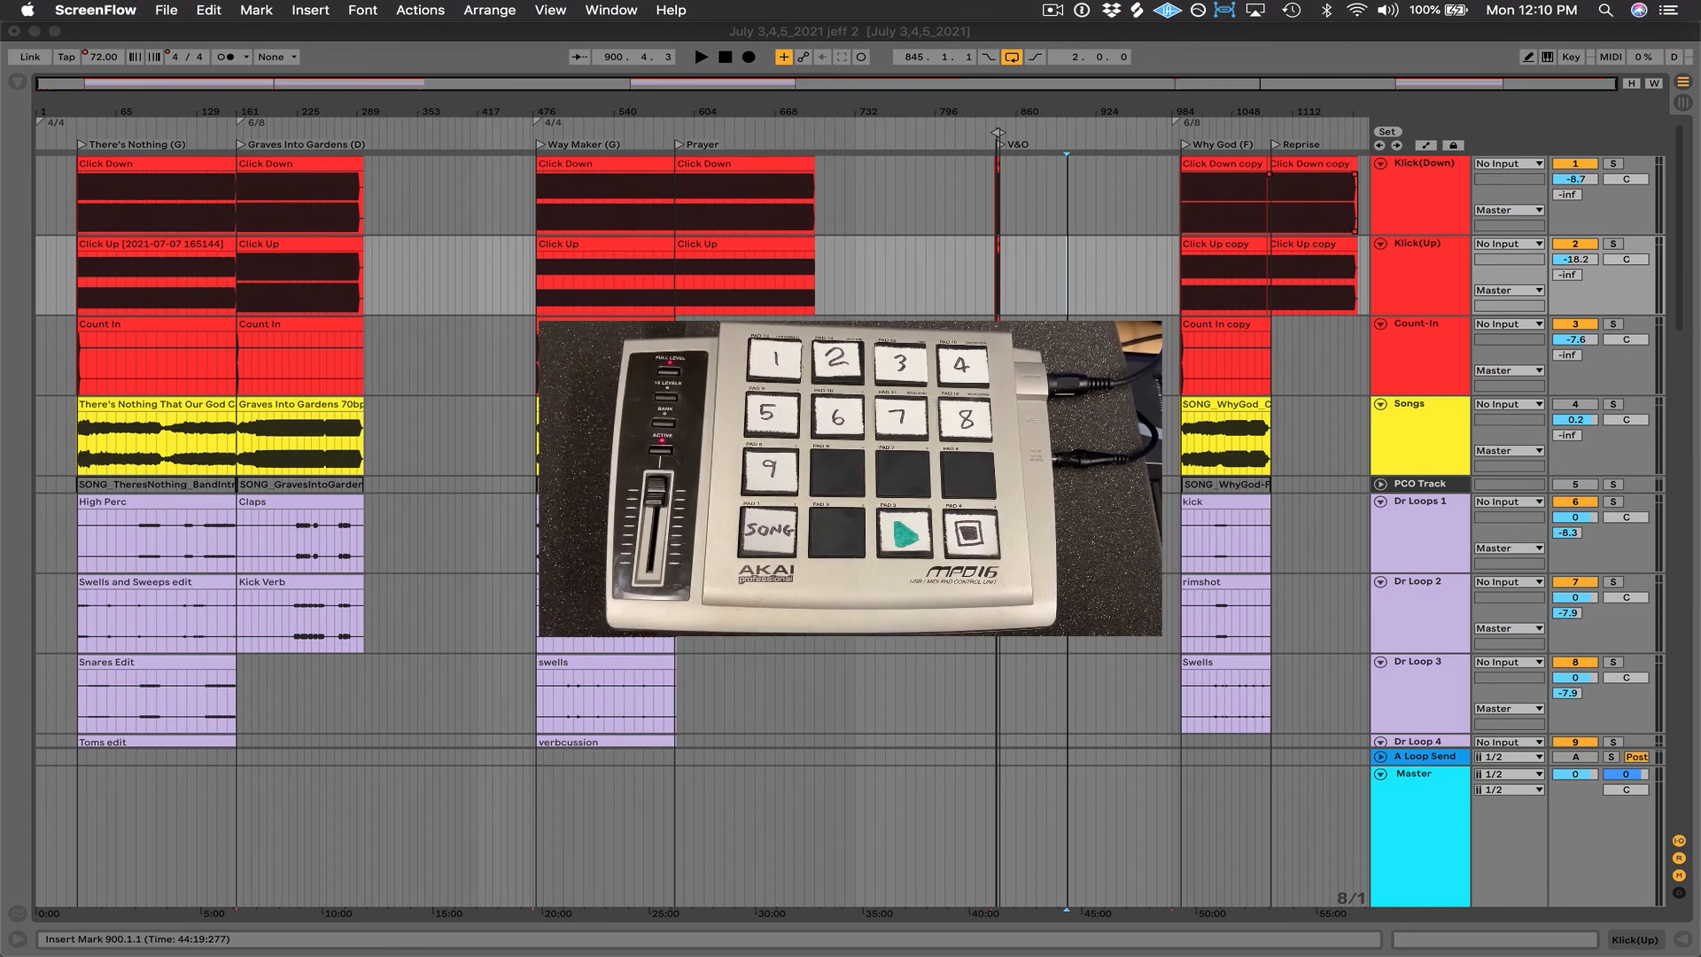
pyautogui.click(1152, 37)
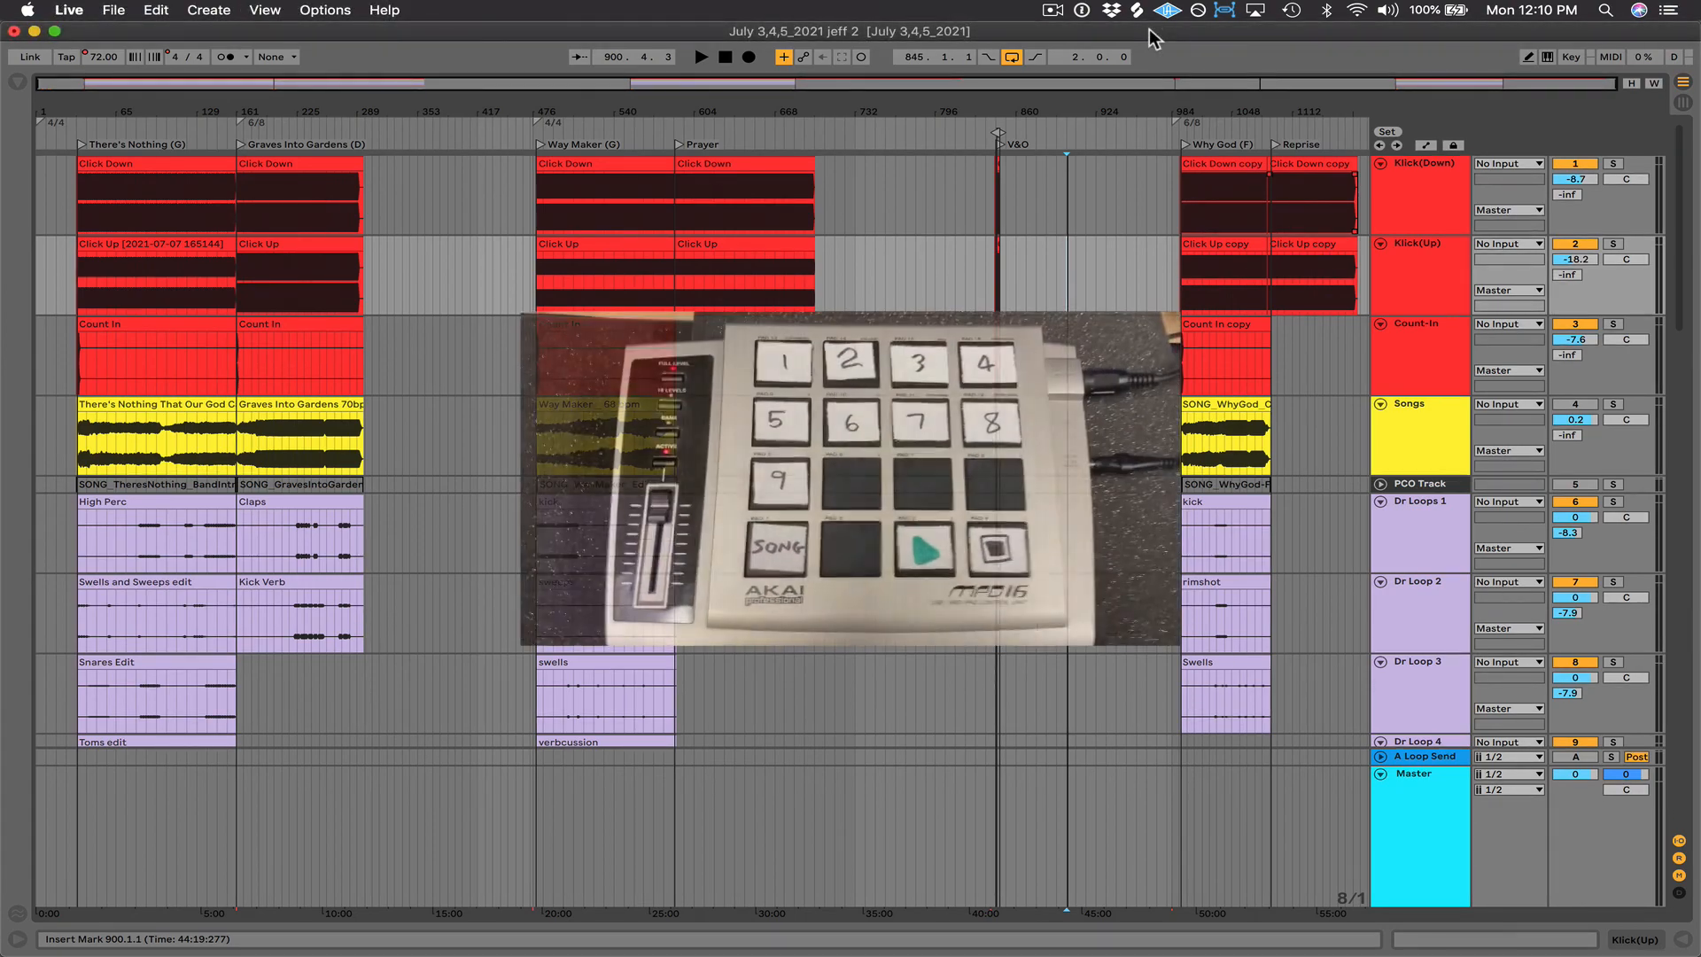